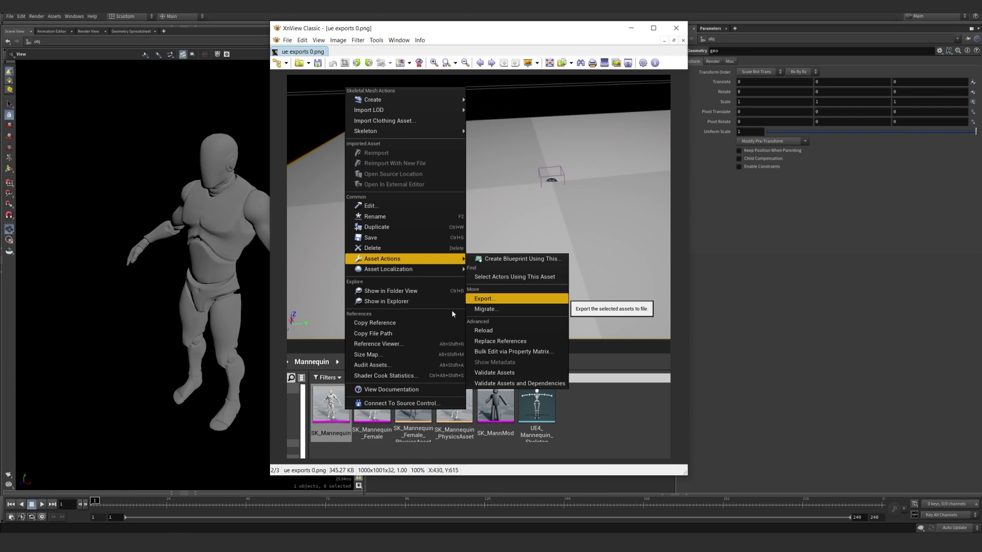
# Advance XnView from the asset-export screenshot to the FBX Export Options screenshot.
pyautogui.press('pagedown')
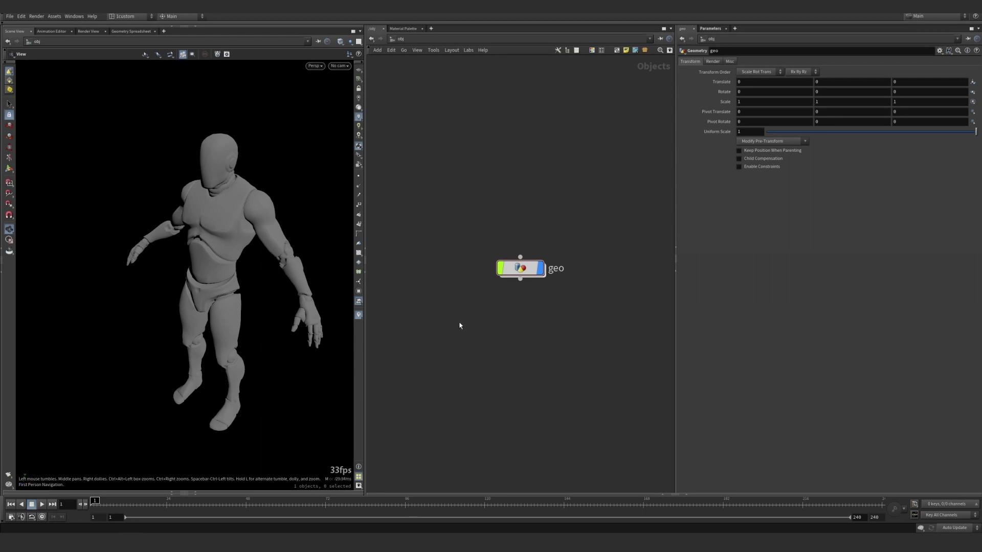
# Dive into the geo object and select fbxcharacterimport2, which loads $HIP/SK_Mannequin.FBX.
pyautogui.press('Tab')
pyautogui.write('geo')
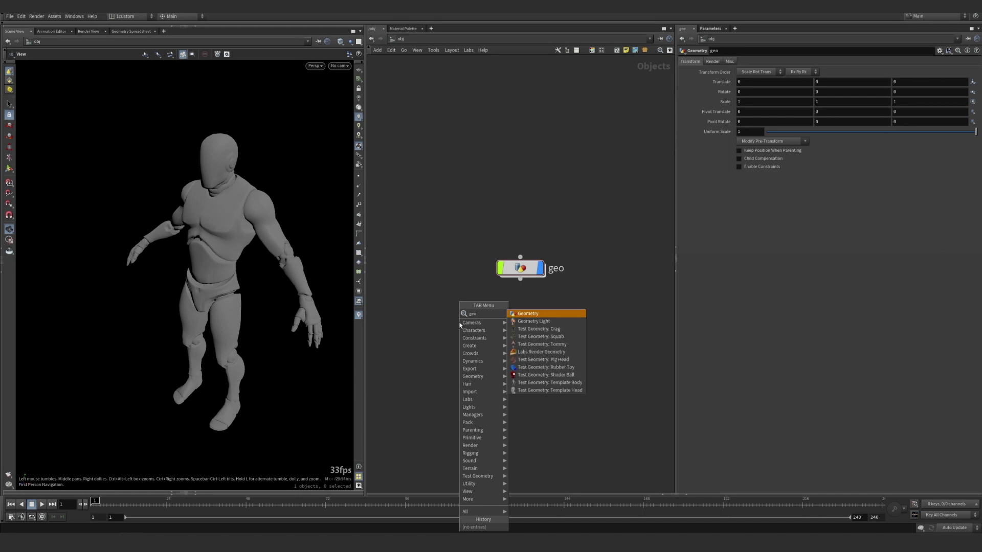
pyautogui.press('Escape')
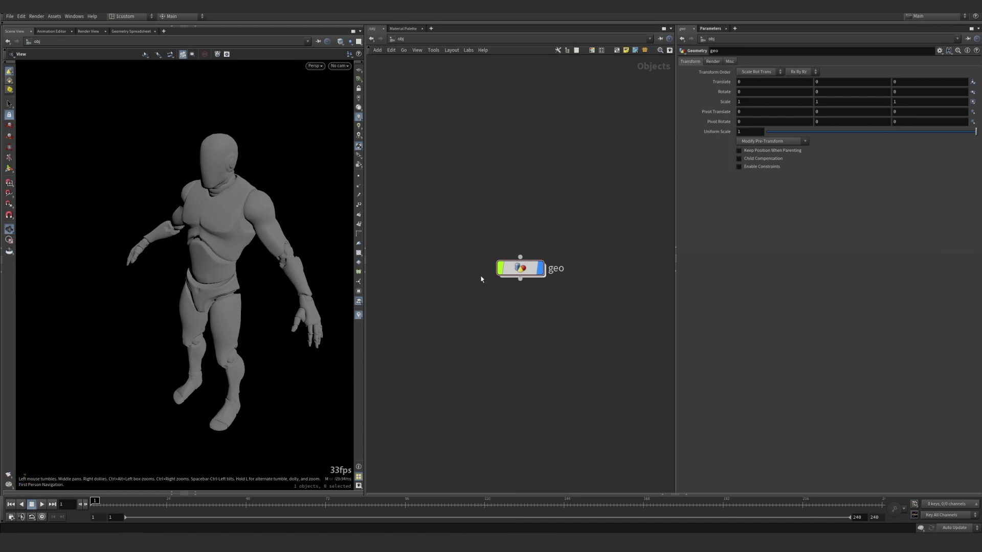
pyautogui.doubleClick(522, 268)
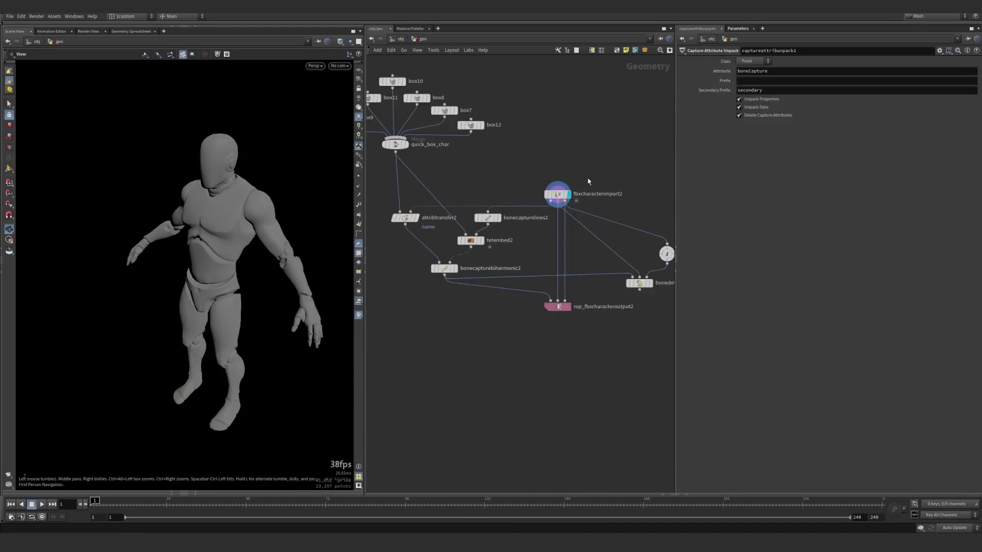
pyautogui.press('Tab')
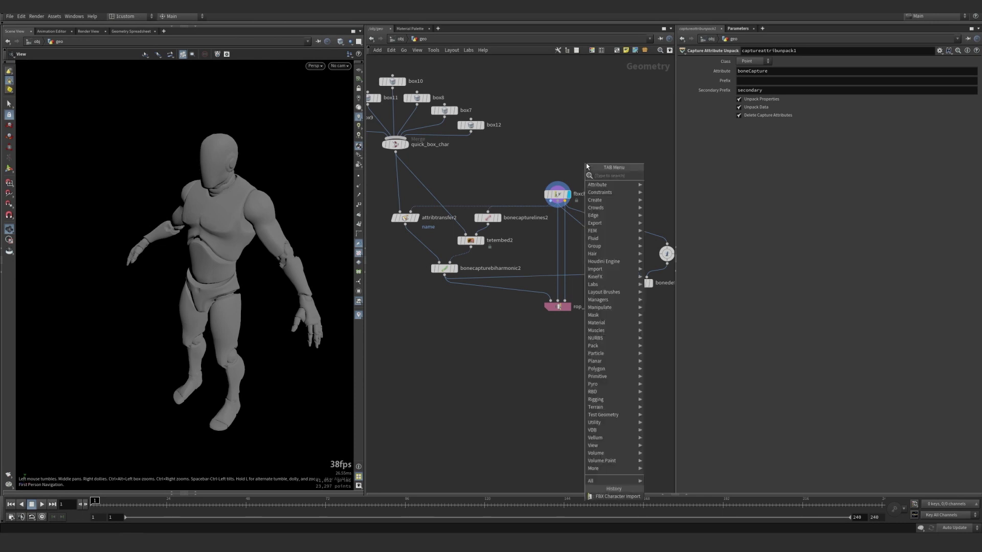
pyautogui.write('fbx ch')
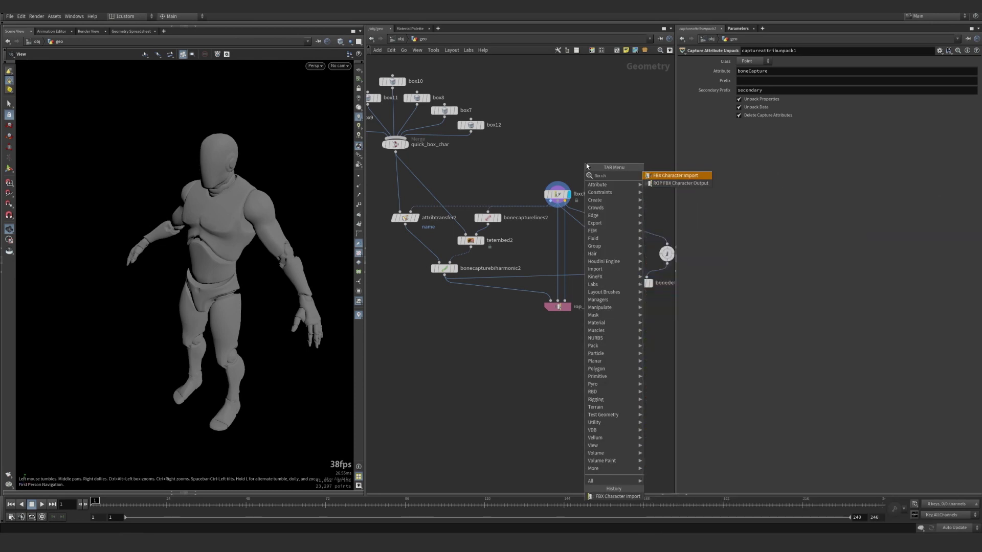
pyautogui.press('Return')
pyautogui.click(559, 197)
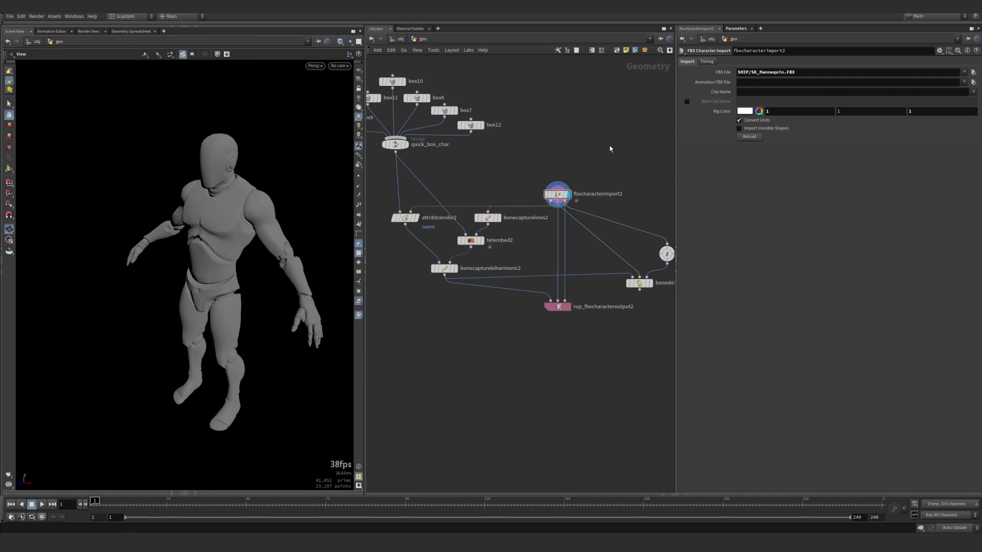
pyautogui.moveTo(610, 148); pyautogui.dragTo(552, 150, button='middle')
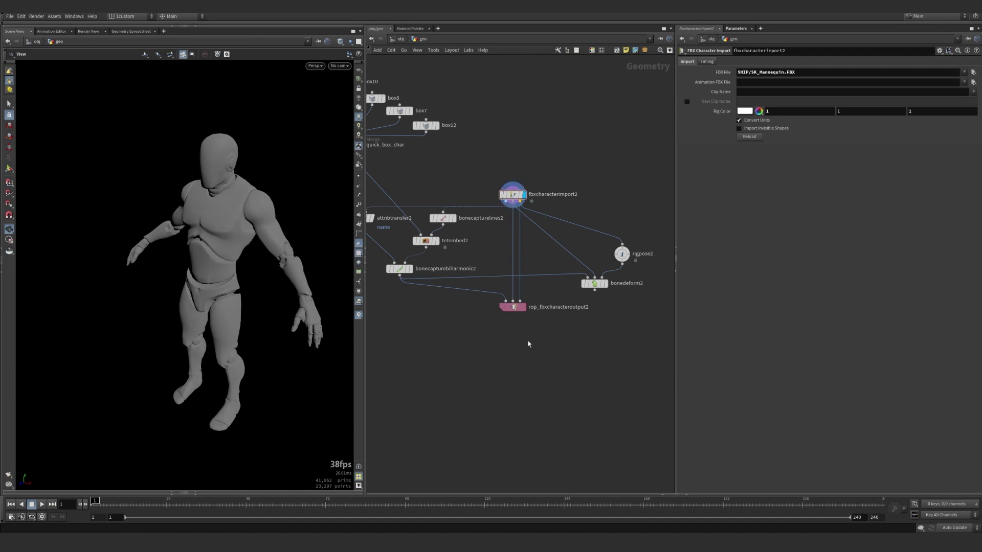
# Select rop_fbxcharacteroutput2, writing $HIP/SK_MannMod.fbx, and set Clip Range to Render Current Frame.
pyautogui.press('Tab')
pyautogui.write('fbx ch')
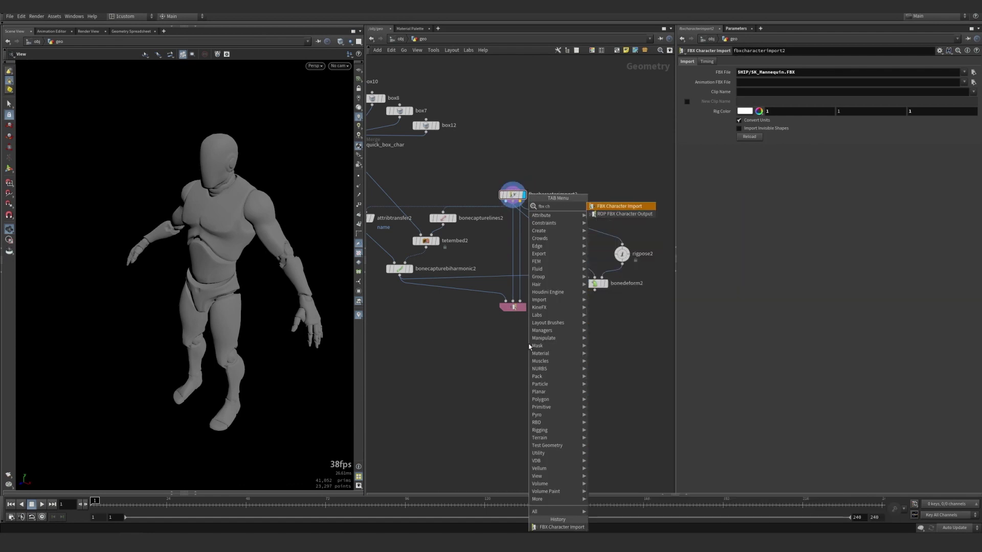
pyautogui.press('Down')
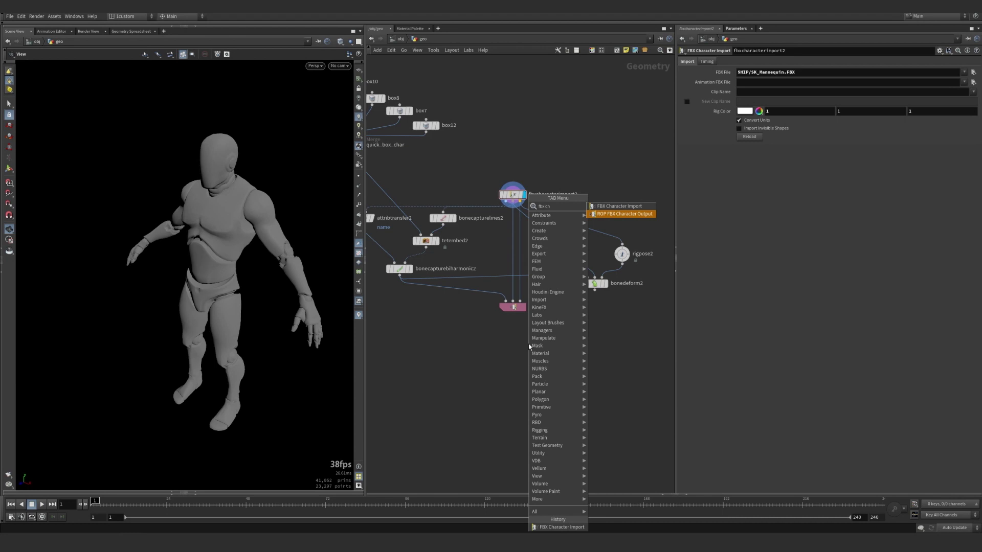
pyautogui.click(513, 307)
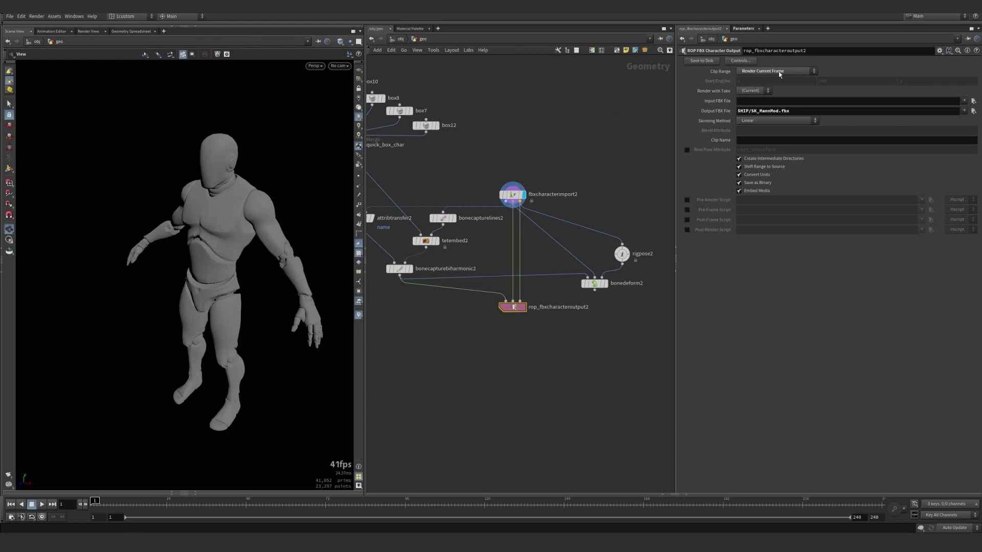
pyautogui.click(785, 72)
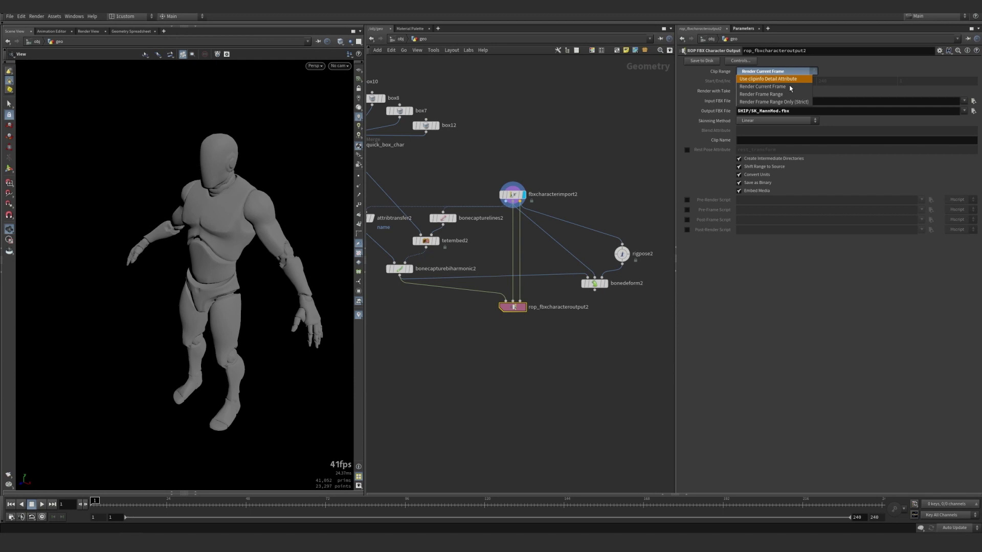
pyautogui.click(777, 88)
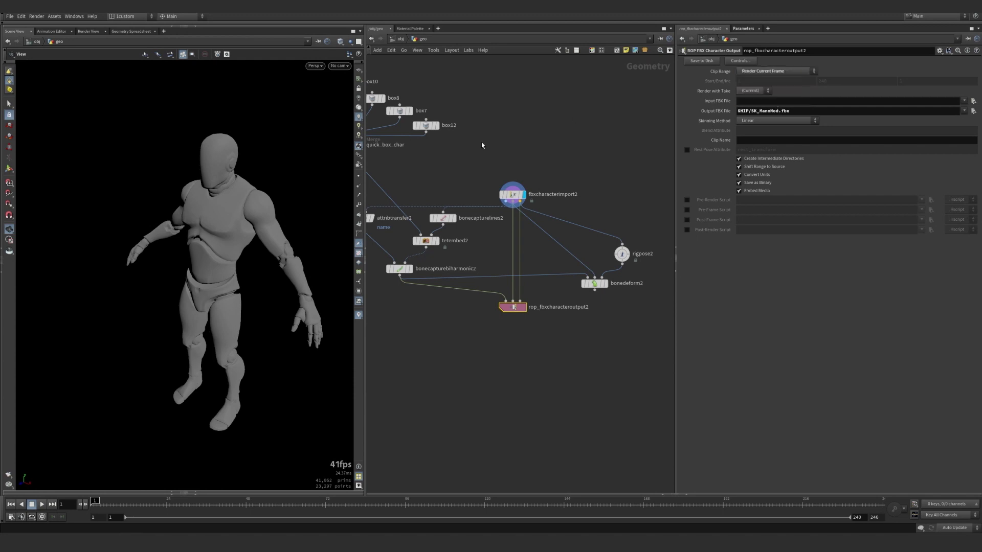
pyautogui.moveTo(472, 151); pyautogui.dragTo(527, 149, button='middle')
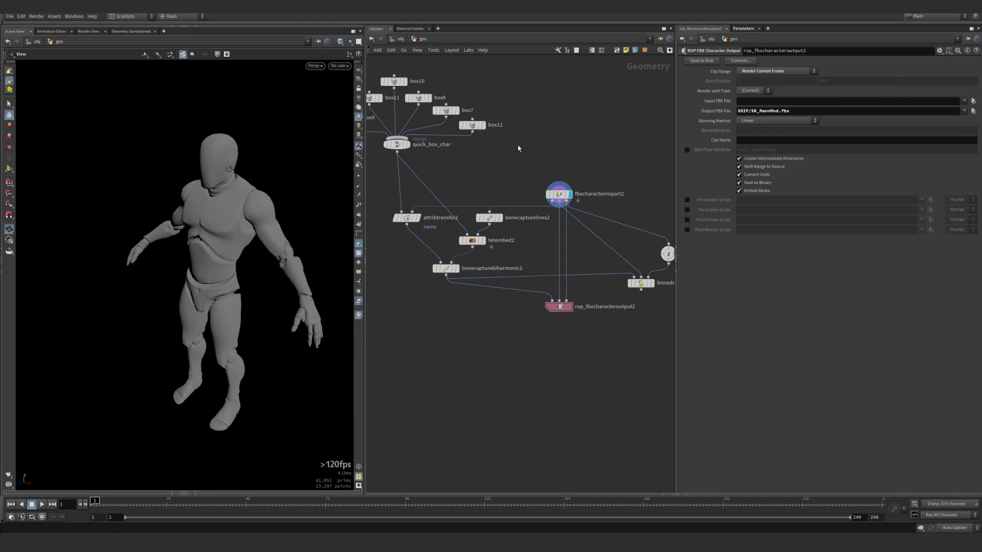
# Set the display flag on quick_box_char to show the blocky box character.
pyautogui.moveTo(480, 160); pyautogui.dragTo(524, 166, button='middle')
pyautogui.moveTo(453, 158)
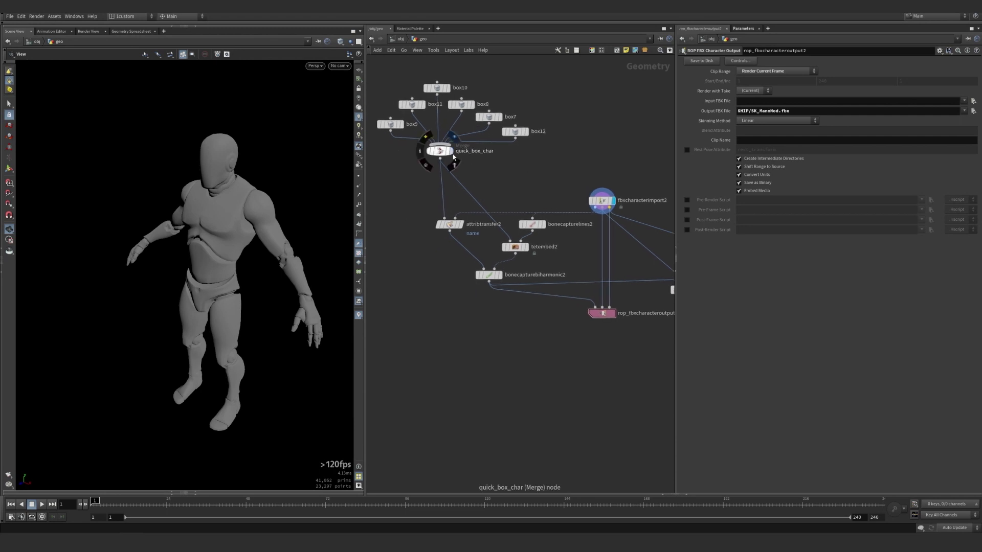
pyautogui.click(451, 137)
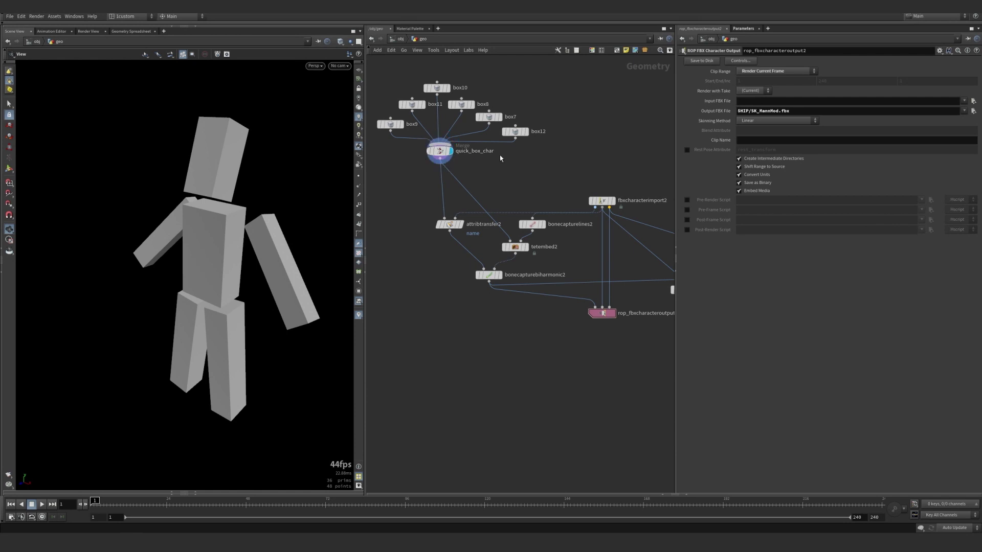
pyautogui.moveTo(535, 172); pyautogui.dragTo(513, 158, button='middle')
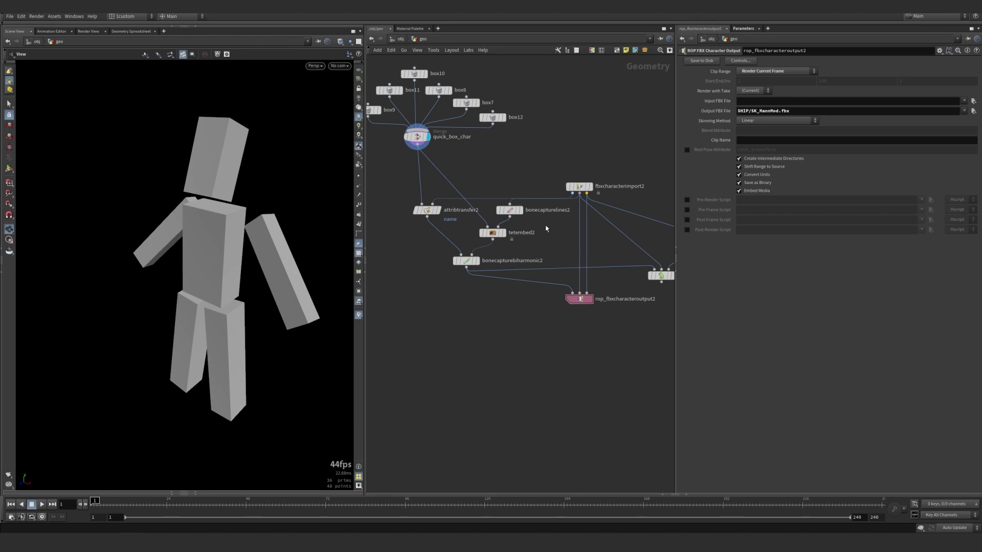
# Select bonecapturelines2 to view its settings: Max Axis Fraction 0.01, thresholds 0.001.
pyautogui.press('Tab')
pyautogui.write('bone cp')
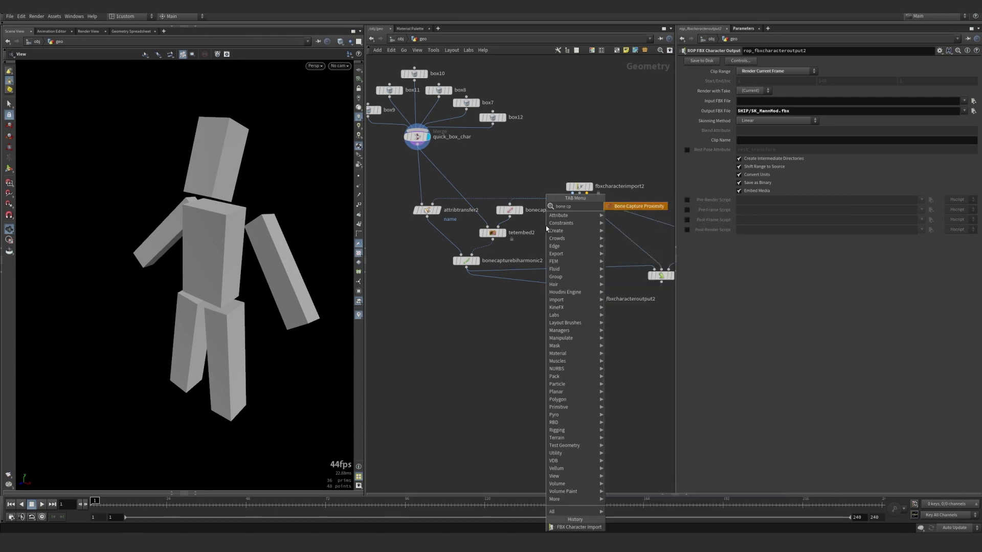
pyautogui.press('BackSpace')
pyautogui.write('a')
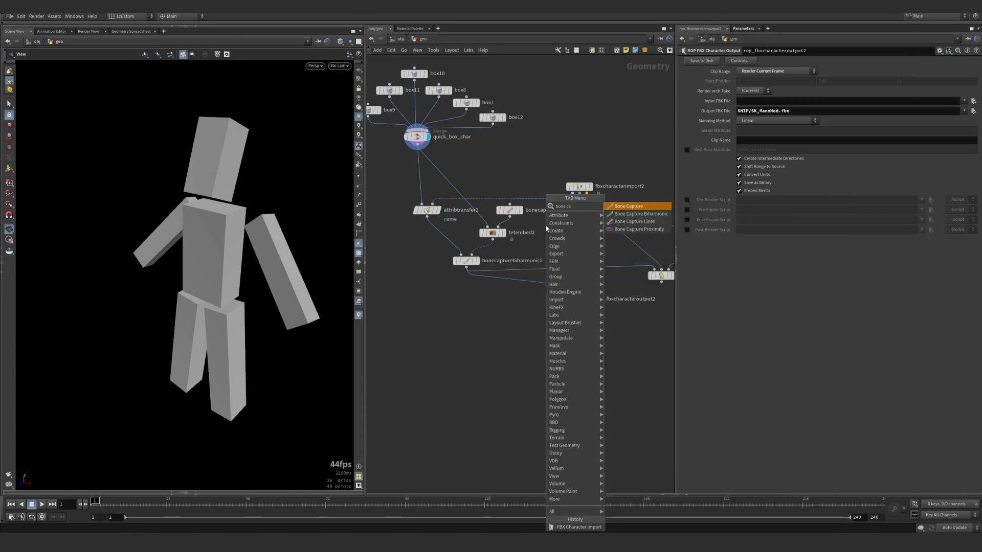
pyautogui.press('Down')
pyautogui.press('Down')
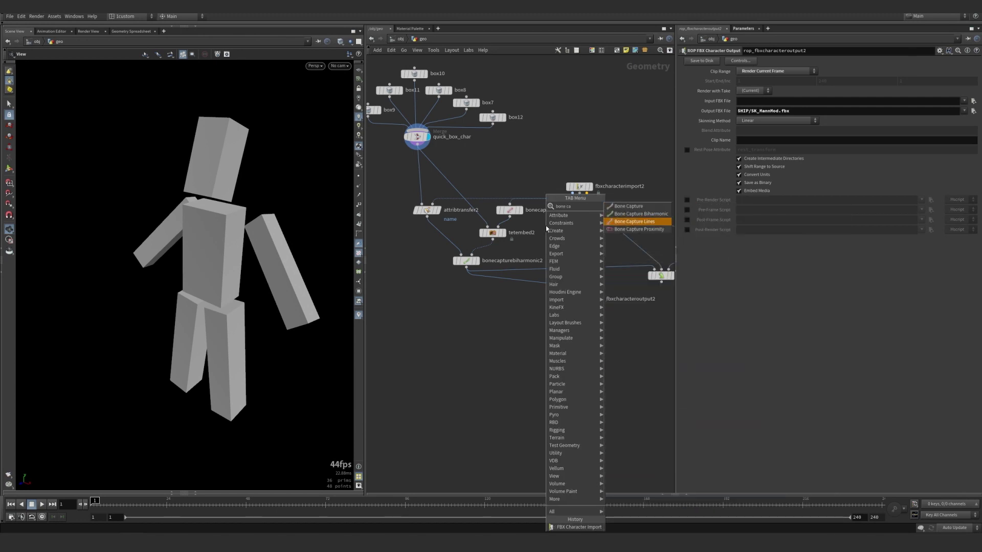
pyautogui.press('Escape')
pyautogui.click(509, 211)
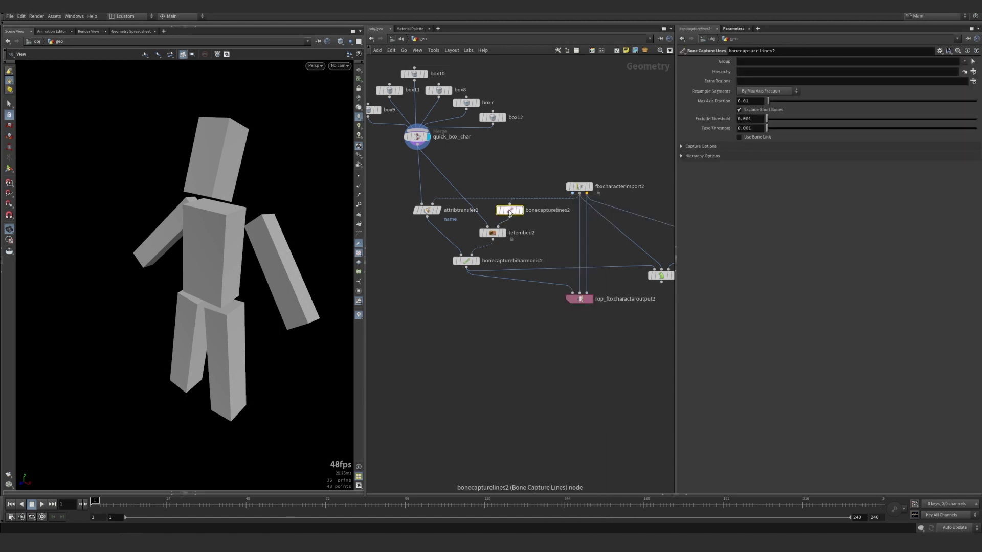
pyautogui.moveTo(511, 214)
pyautogui.mouseDown()
pyautogui.moveTo(523, 223)
pyautogui.moveTo(520, 208)
pyautogui.mouseUp()
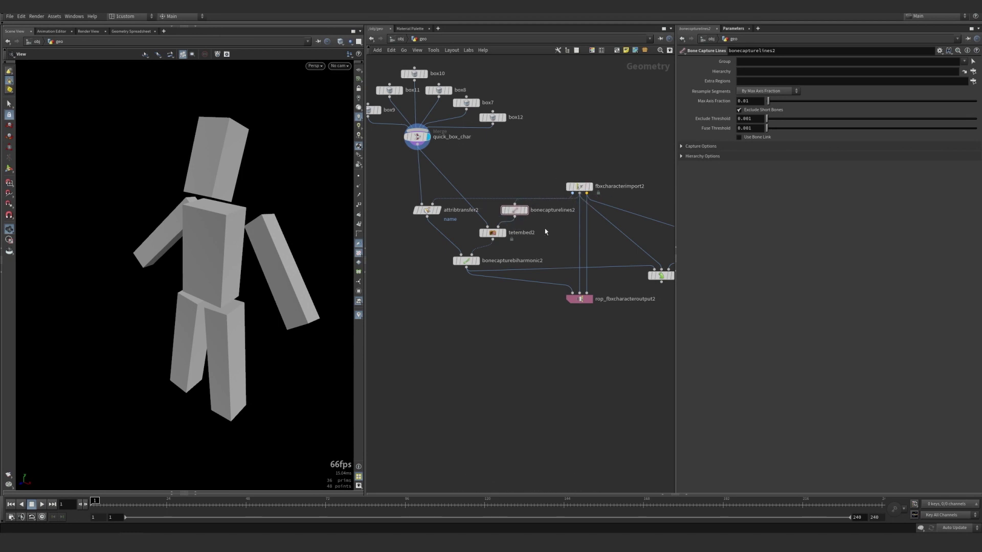
# Display tetembed2's smoothed mesh and reset its Max Resolution from 1019 to 1024.
pyautogui.press('Tab')
pyautogui.write('tet')
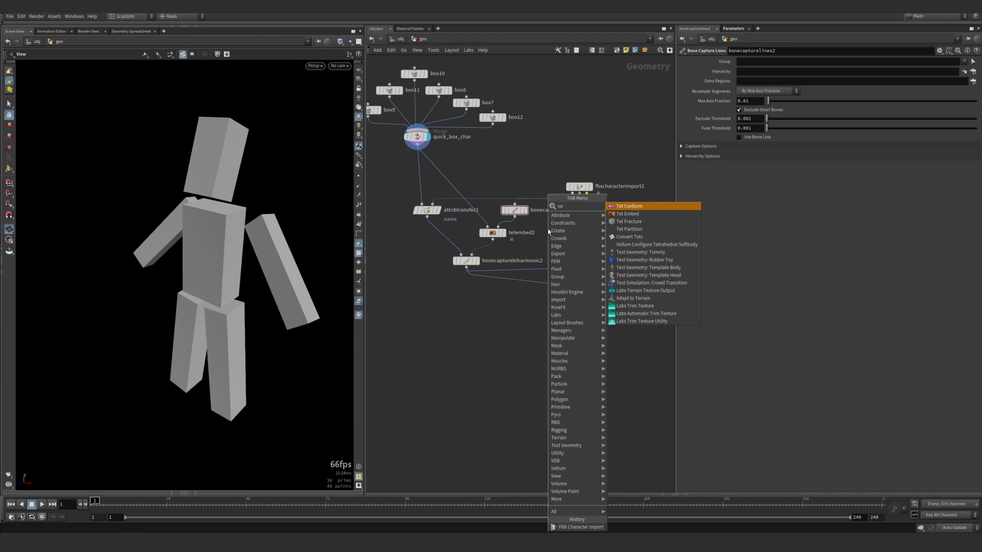
pyautogui.press('Down')
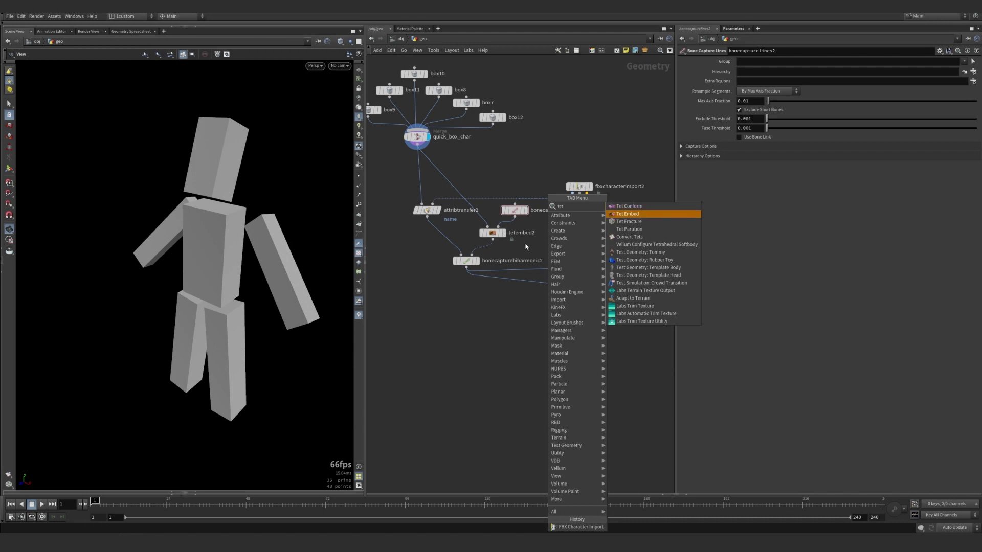
pyautogui.press('Escape')
pyautogui.click(493, 234)
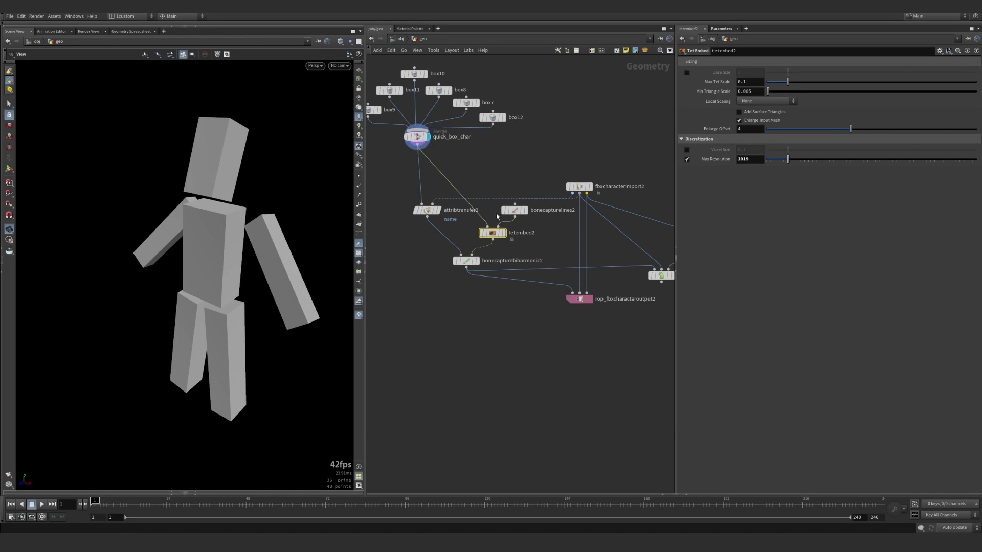
pyautogui.click(504, 234)
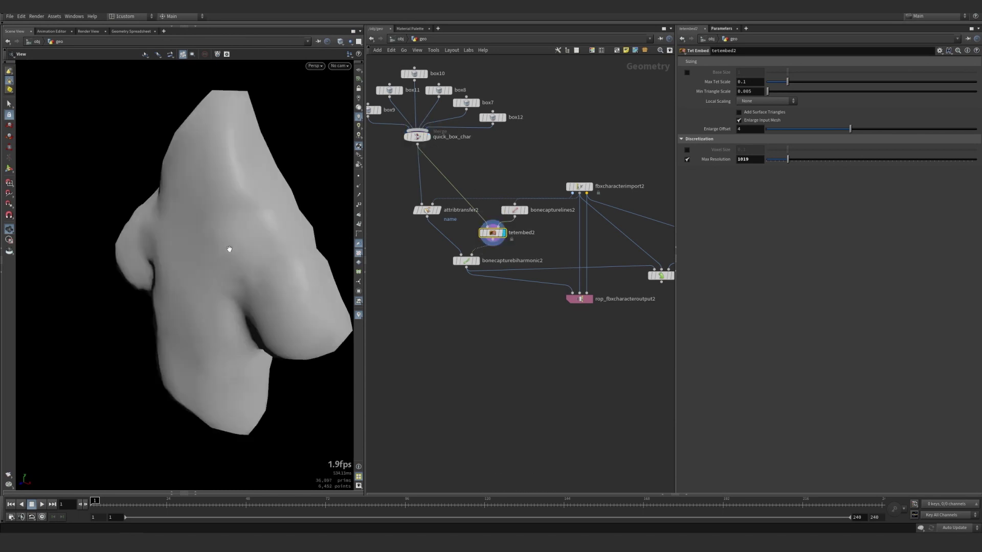
pyautogui.moveTo(228, 247); pyautogui.dragTo(229, 248)
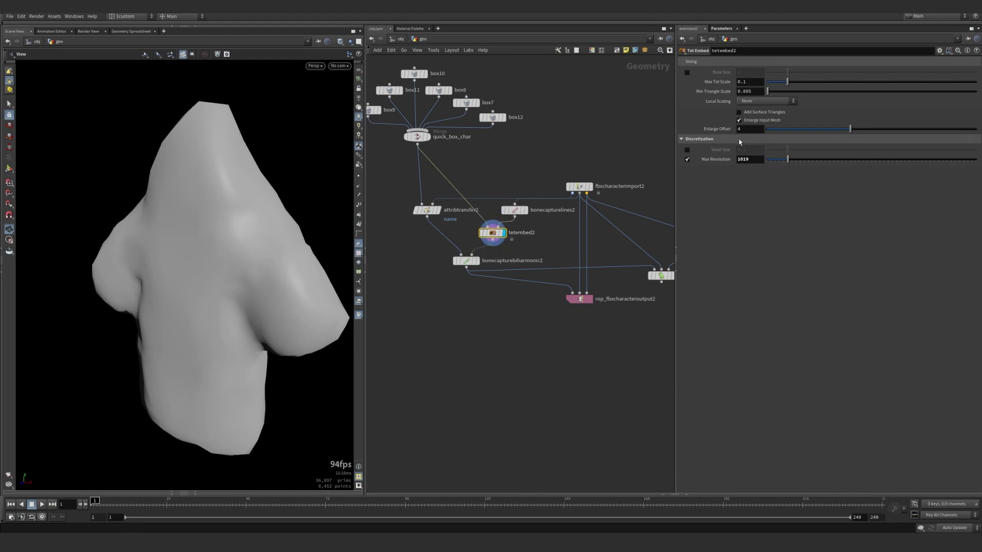
pyautogui.keyDown('ctrl'); pyautogui.middleClick(716, 159); pyautogui.keyUp('ctrl')
pyautogui.click(524, 247)
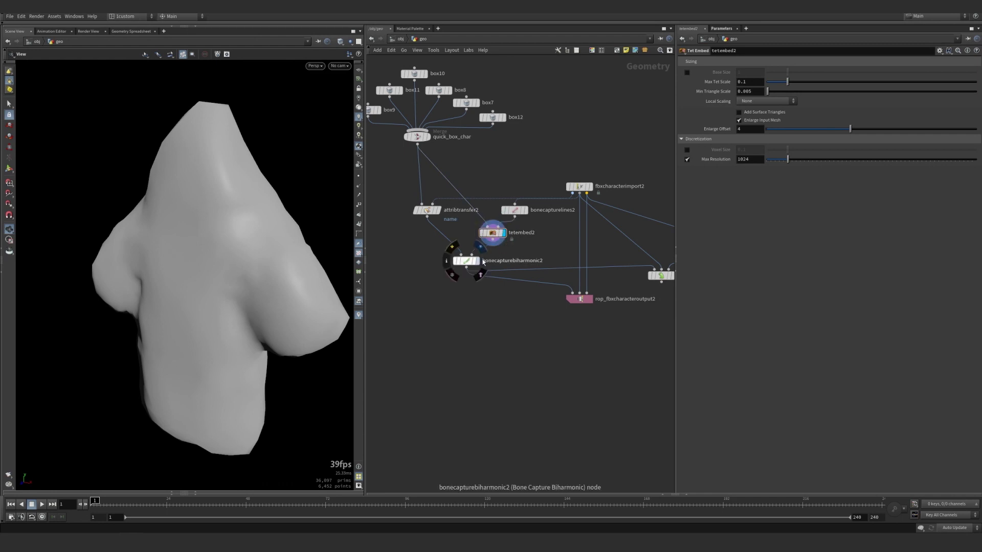
# Select bonecapturebiharmonic2 and set its display flag to view the captured box character.
pyautogui.press('Tab')
pyautogui.write('bone ca')
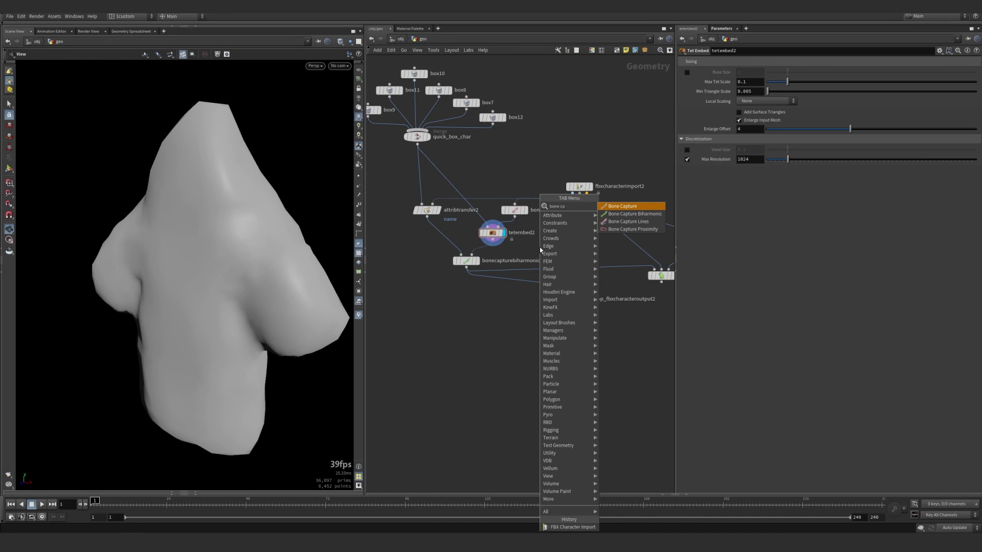
pyautogui.press('Down')
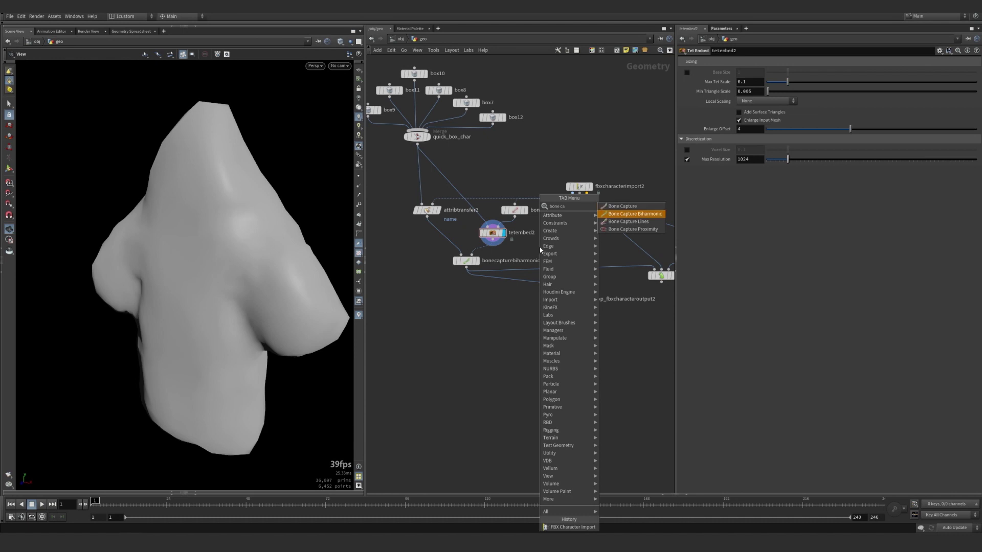
pyautogui.press('Escape')
pyautogui.click(465, 262)
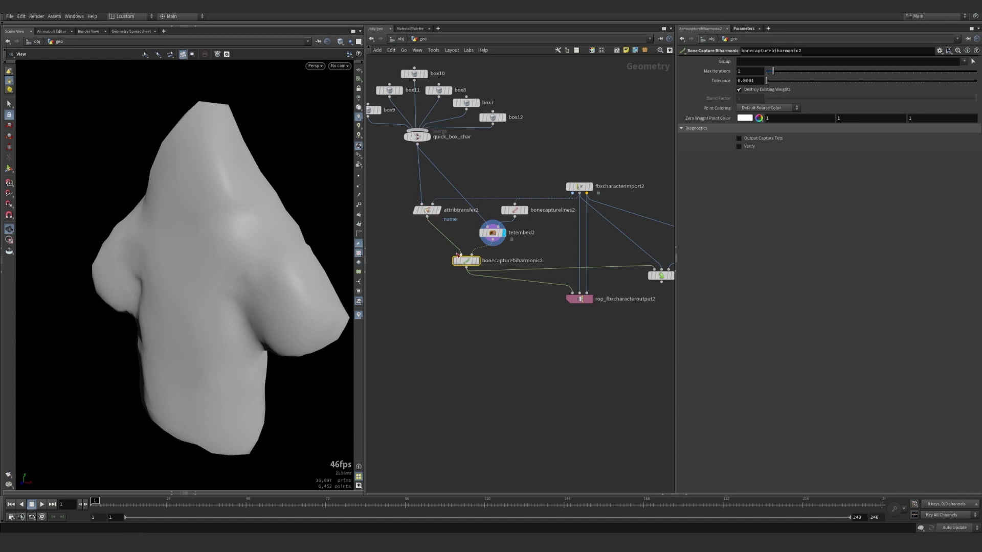
pyautogui.click(477, 261)
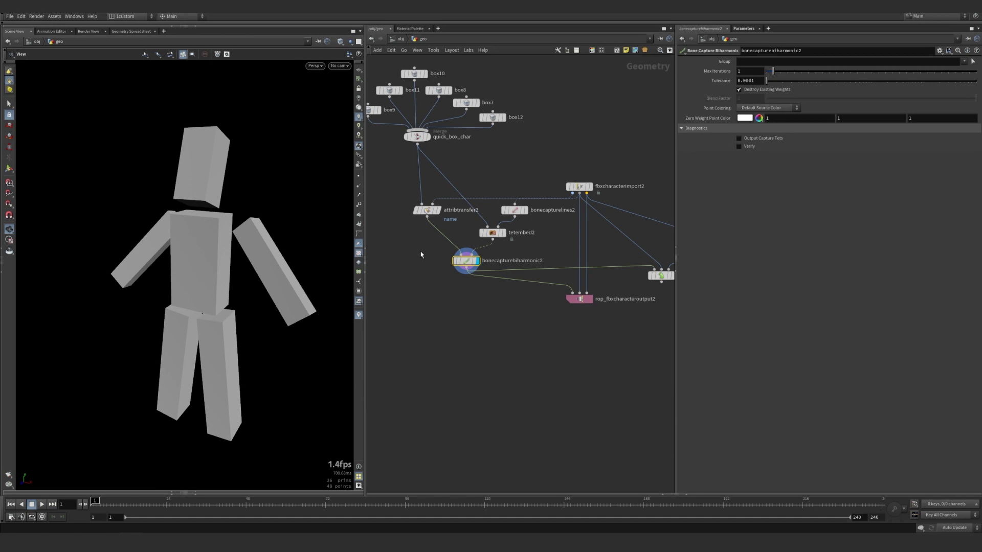
# Display bonedeform2's posed box character and wire it into the ROP's Animated Pose input.
pyautogui.moveTo(517, 305); pyautogui.dragTo(505, 309, button='middle')
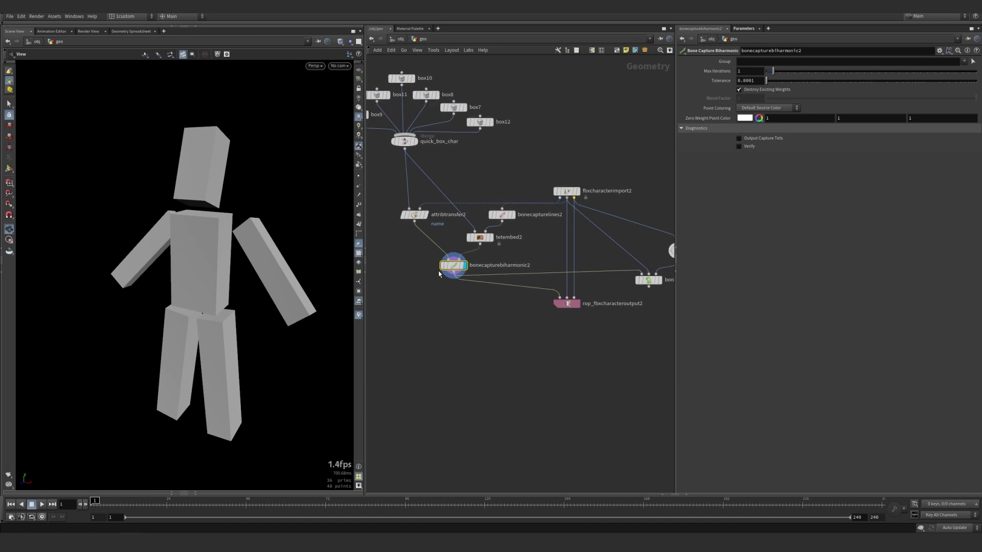
pyautogui.click(567, 303)
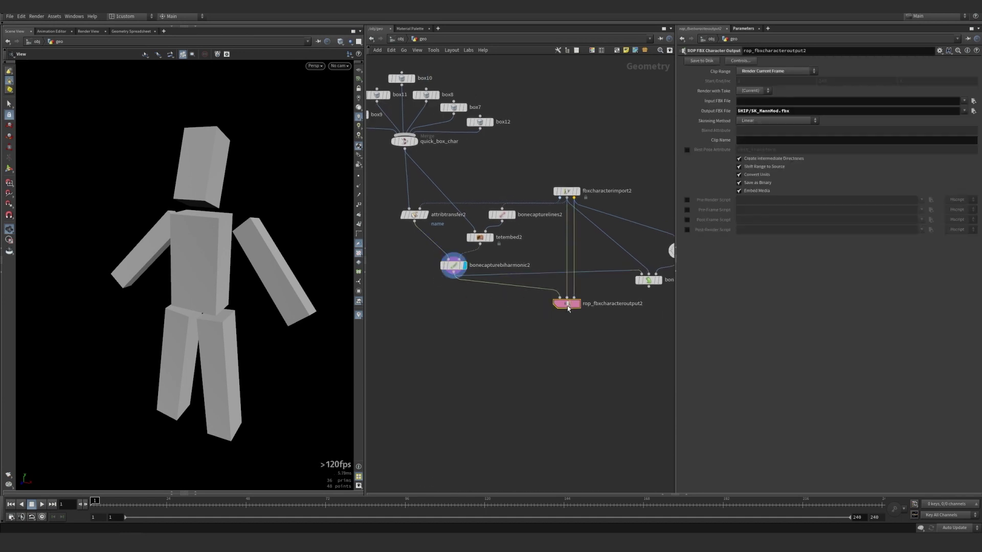
pyautogui.moveTo(516, 307); pyautogui.dragTo(481, 314, button='middle')
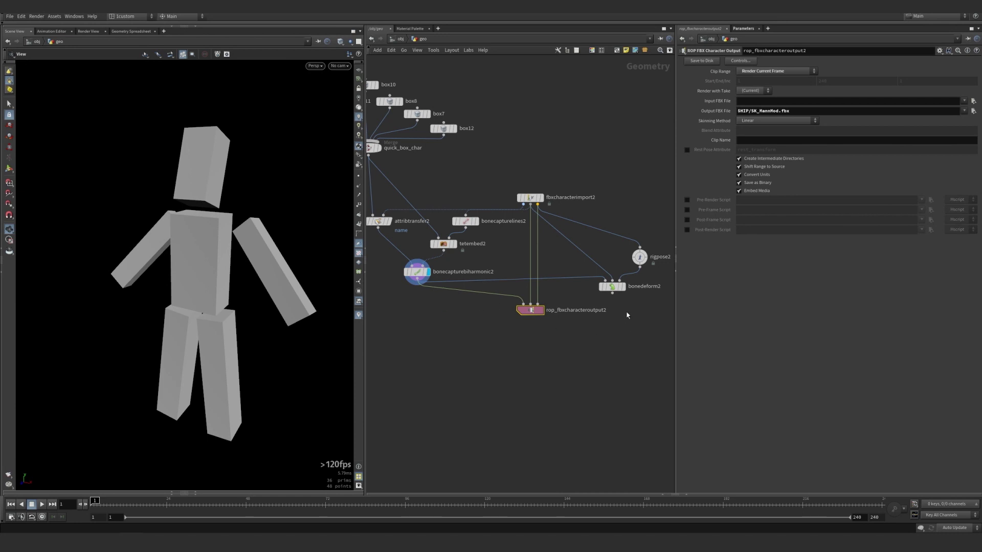
pyautogui.moveTo(627, 315); pyautogui.dragTo(607, 332, button='middle')
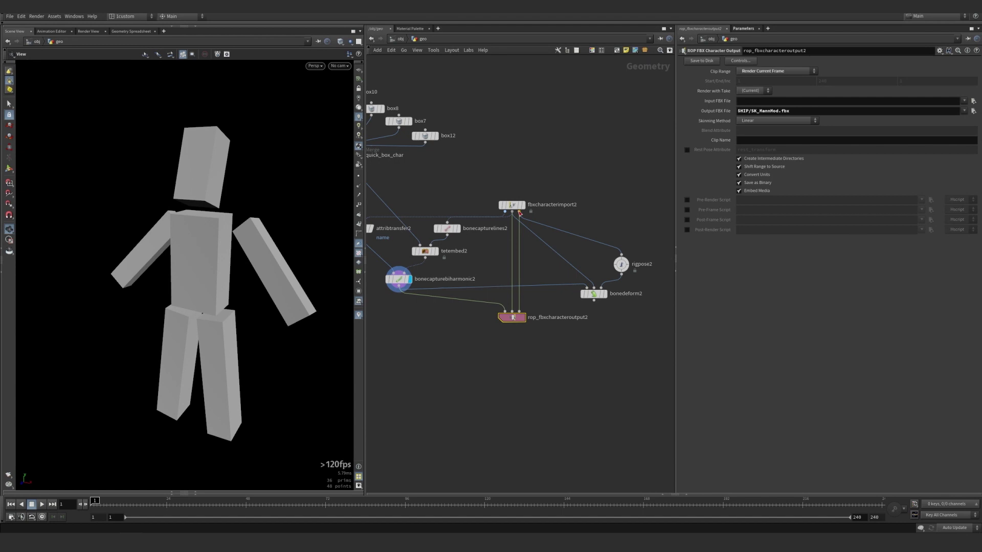
pyautogui.click(621, 264)
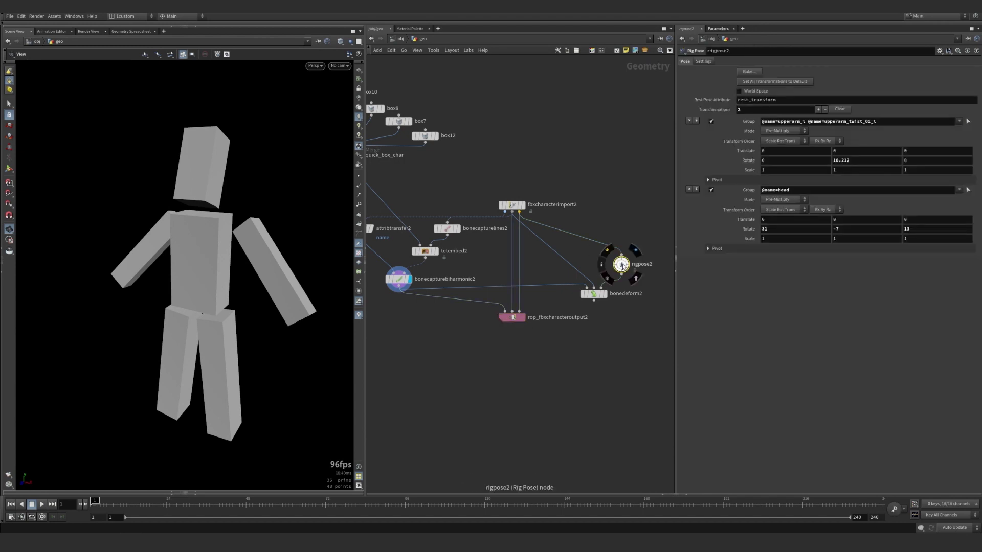
pyautogui.click(605, 295)
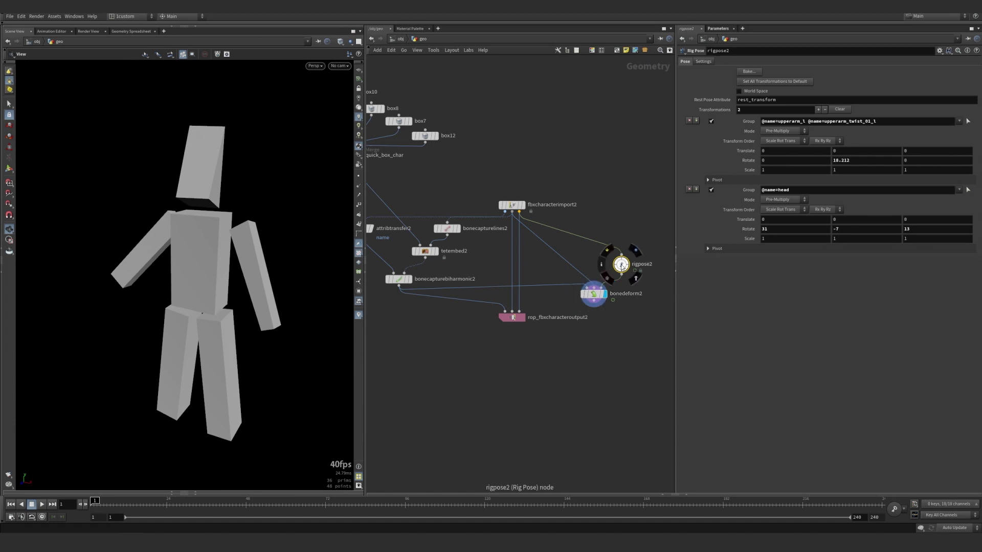
pyautogui.moveTo(596, 303); pyautogui.dragTo(520, 311)
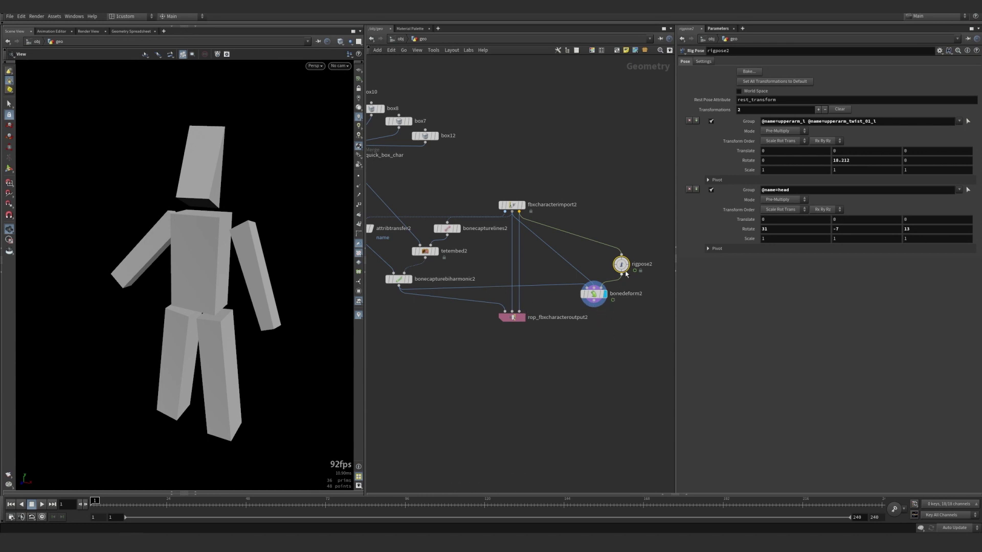
# In rigpose2, rotate the upper arm by 10.212 on Y and the head to 31, -7, 13.
pyautogui.moveTo(621, 269)
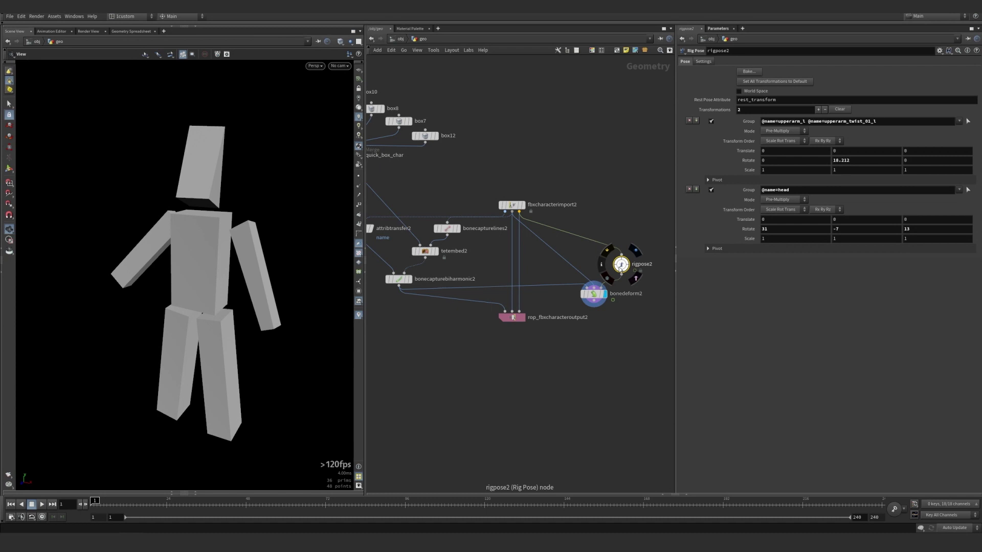
pyautogui.moveTo(851, 160)
pyautogui.mouseDown(button='middle')
pyautogui.moveTo(727, 131)
pyautogui.moveTo(859, 149)
pyautogui.mouseUp(button='middle')
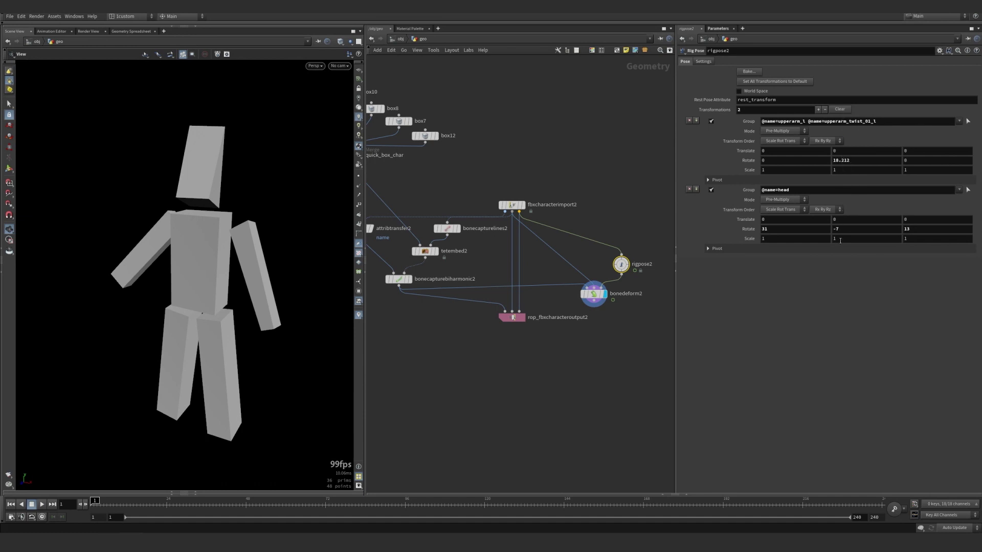
pyautogui.moveTo(799, 231)
pyautogui.mouseDown(button='middle')
pyautogui.moveTo(787, 197)
pyautogui.moveTo(695, 212)
pyautogui.moveTo(798, 214)
pyautogui.mouseUp(button='middle')
pyautogui.moveTo(560, 341); pyautogui.dragTo(660, 348, button='middle')
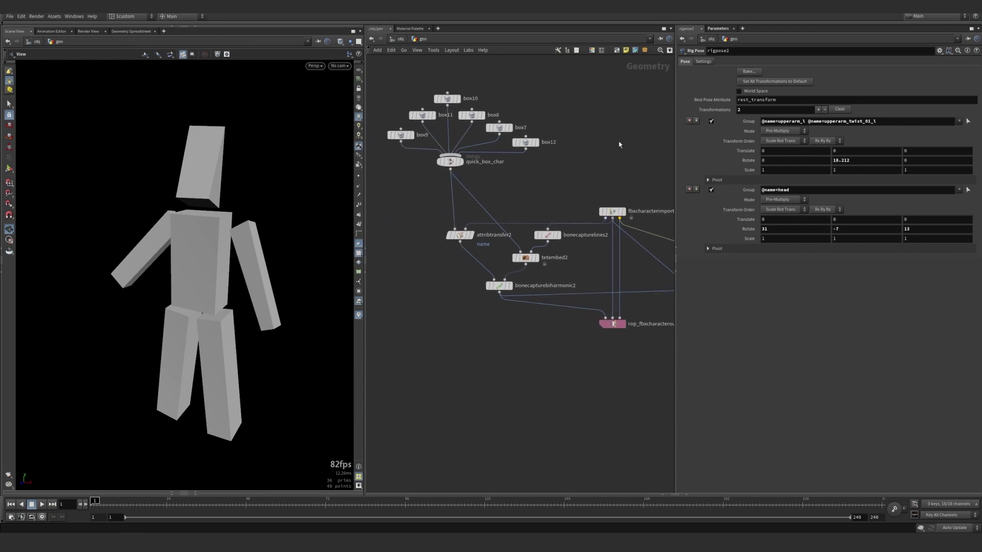
pyautogui.moveTo(619, 145); pyautogui.dragTo(558, 160, button='middle')
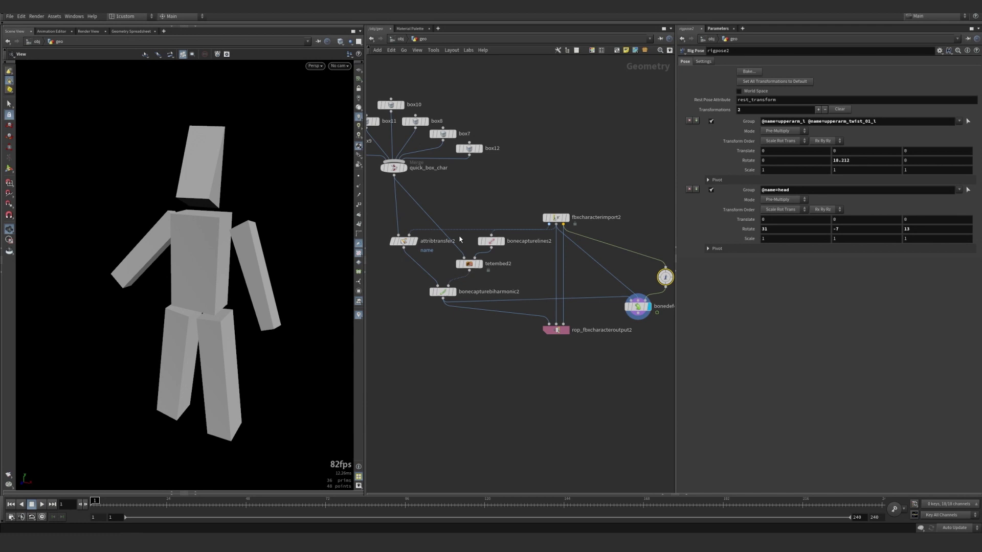
# Select attribtransfer2 and check fbxcharacterimport2's node info for the primitive name attribute.
pyautogui.click(403, 241)
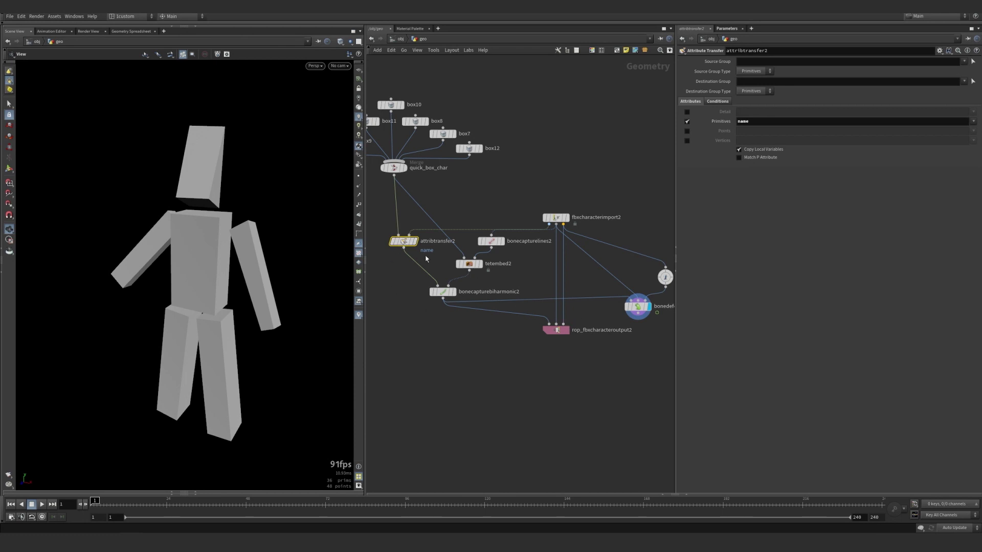
pyautogui.moveTo(557, 220)
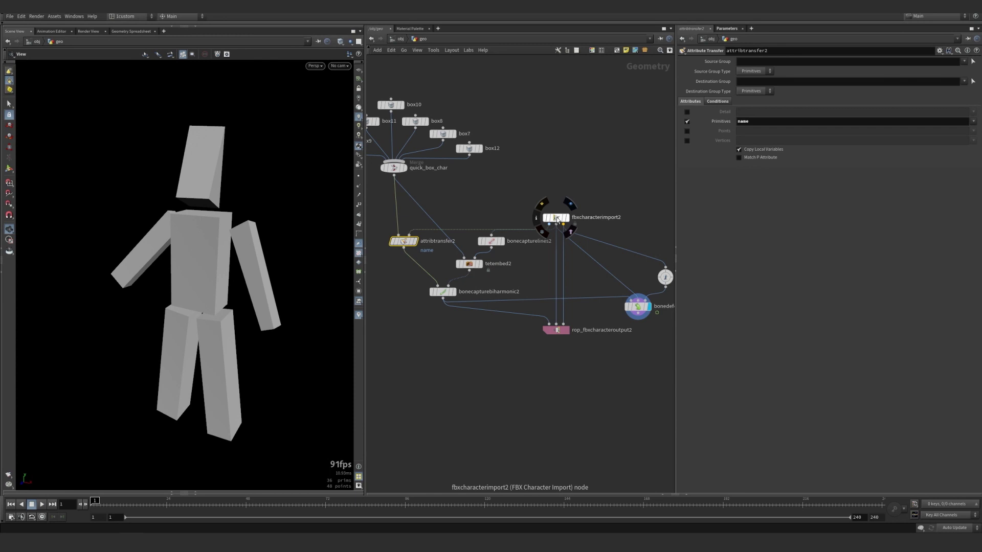
pyautogui.click(536, 218)
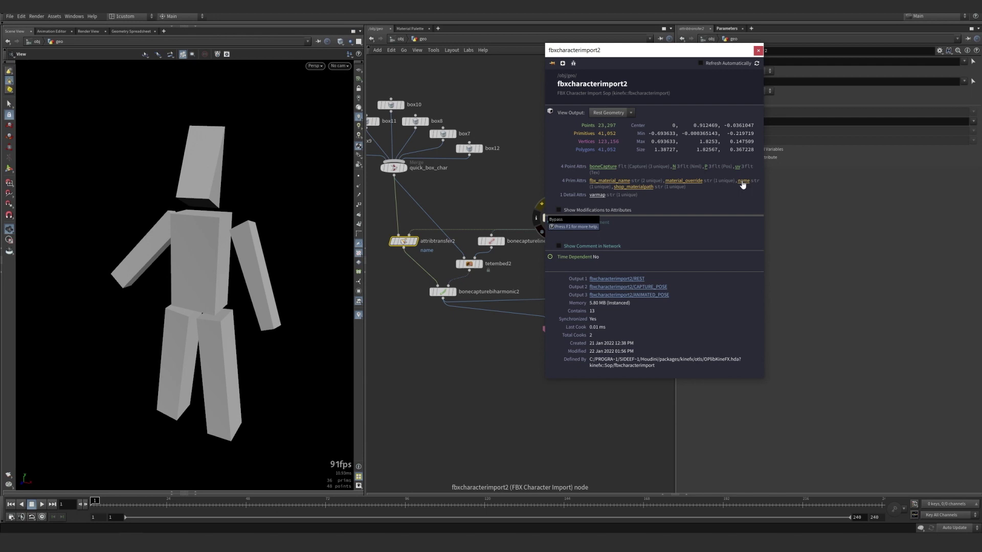
pyautogui.click(467, 201)
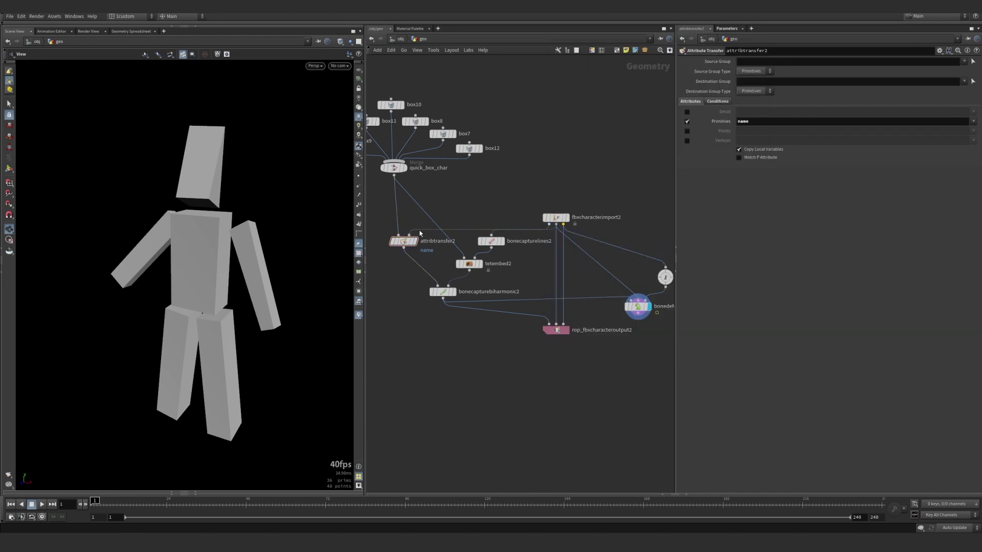
pyautogui.click(404, 242)
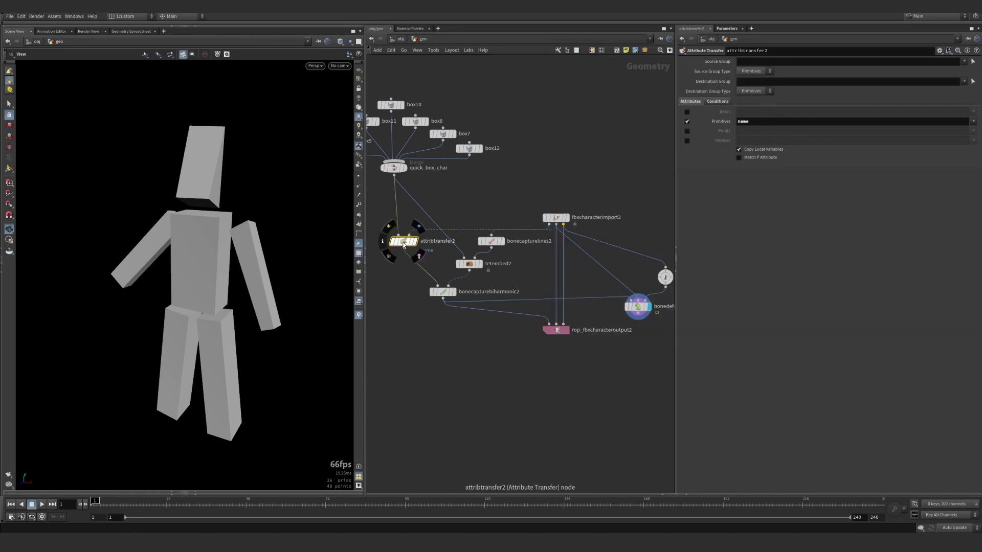
pyautogui.moveTo(402, 242)
pyautogui.moveTo(486, 353); pyautogui.dragTo(491, 361, button='middle')
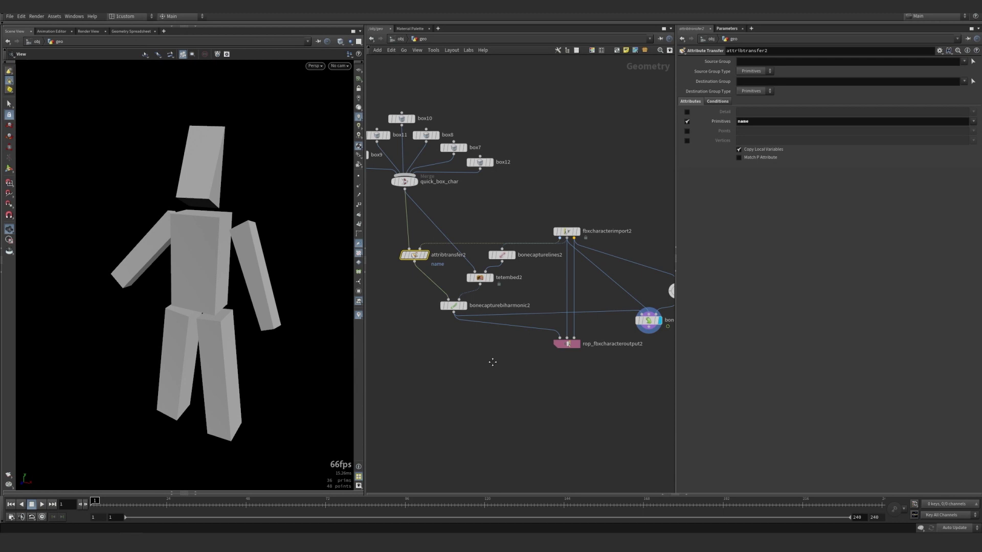
pyautogui.moveTo(469, 205); pyautogui.dragTo(497, 216, button='middle')
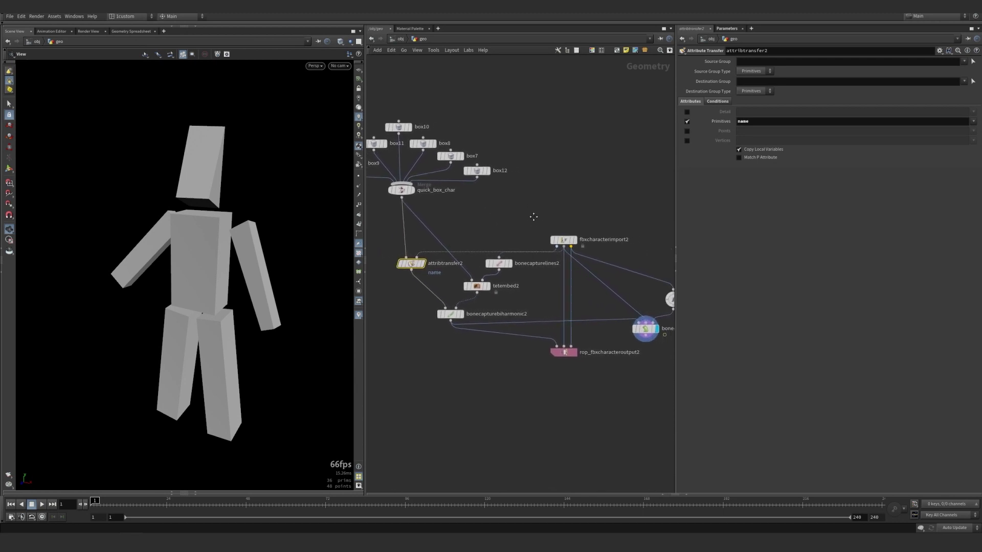
pyautogui.moveTo(577, 200); pyautogui.dragTo(514, 205, button='middle')
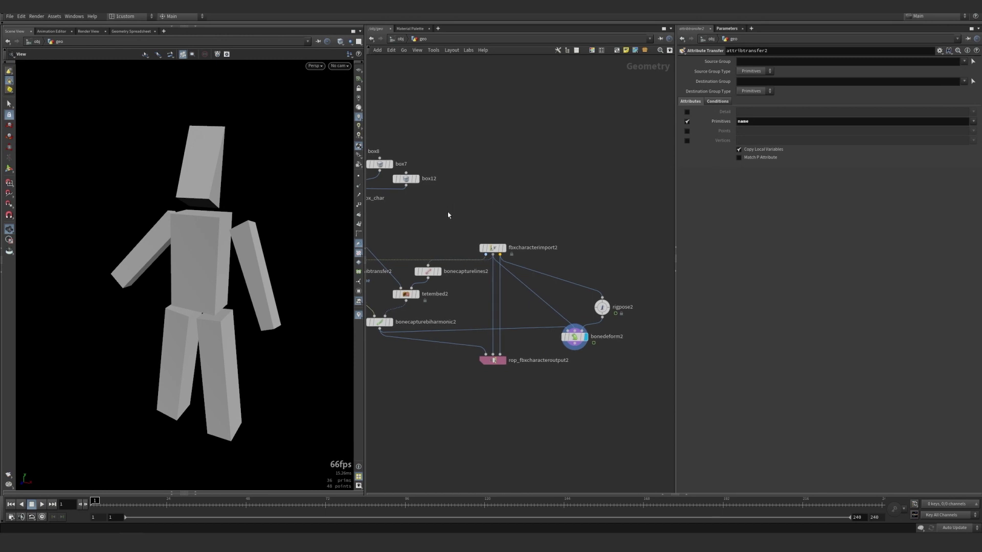
pyautogui.moveTo(448, 215); pyautogui.dragTo(511, 211, button='middle')
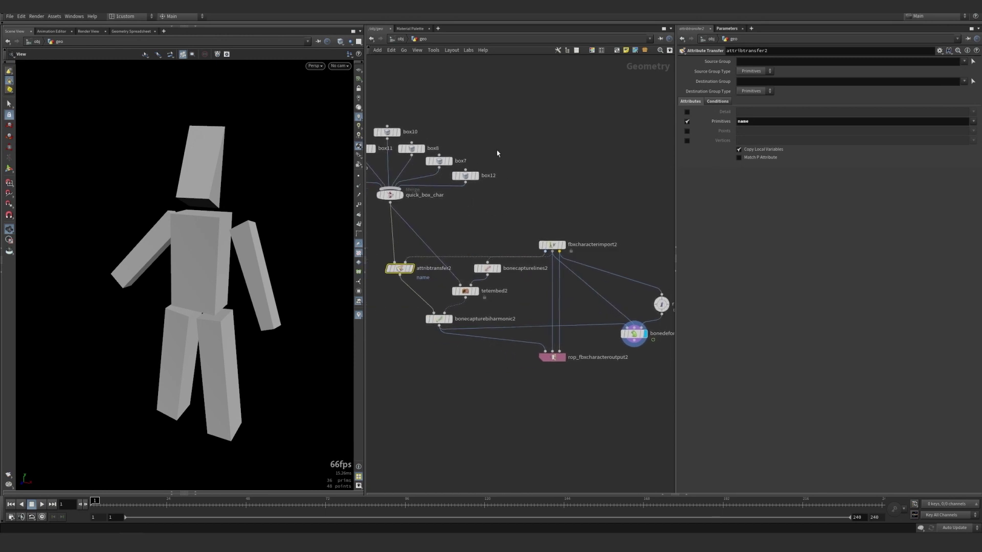
pyautogui.click(516, 200)
# Bring the KineFX video forward and seek to about 46:14, the live Unreal–Houdini demo.
pyautogui.moveTo(156, 543)
pyautogui.click(182, 485)
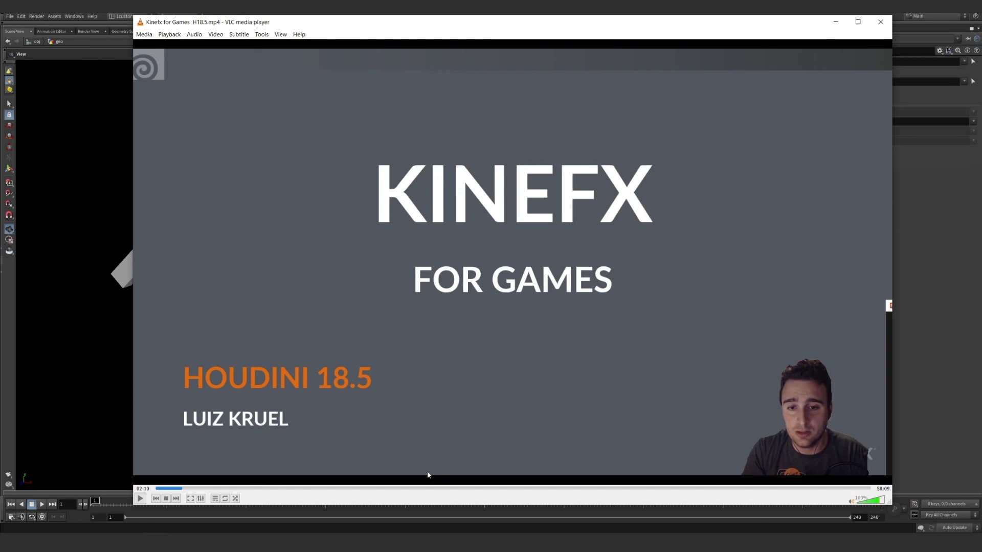
pyautogui.click(385, 488)
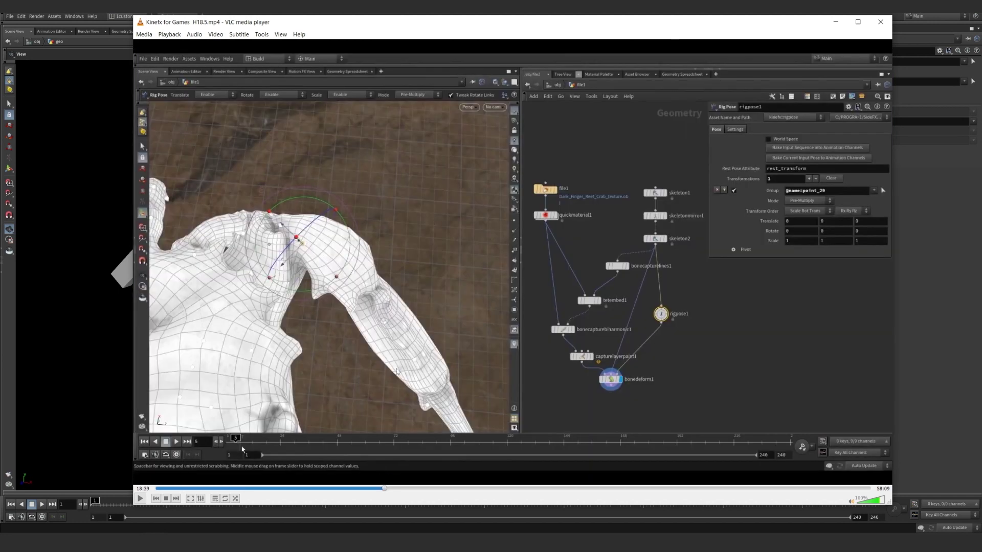
pyautogui.click(387, 488)
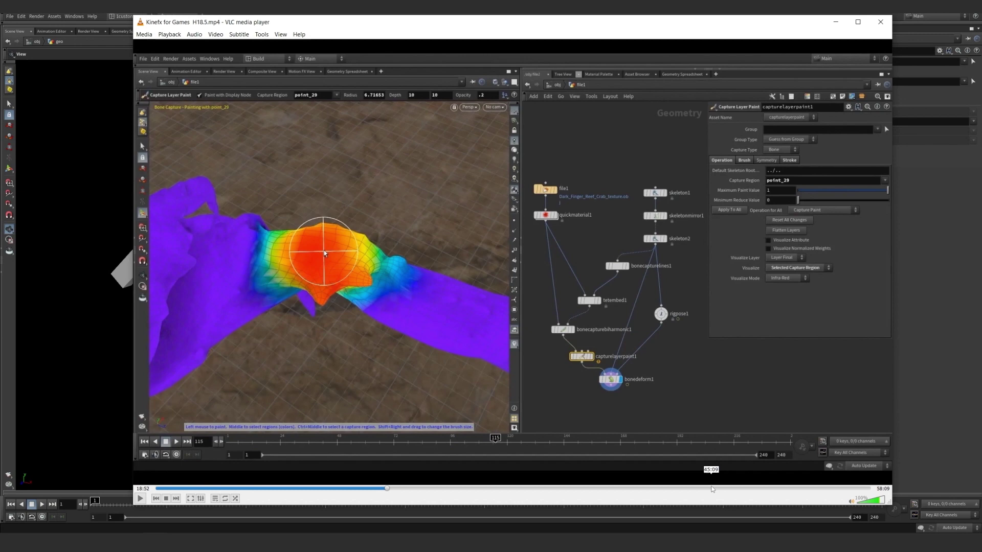
pyautogui.click(710, 488)
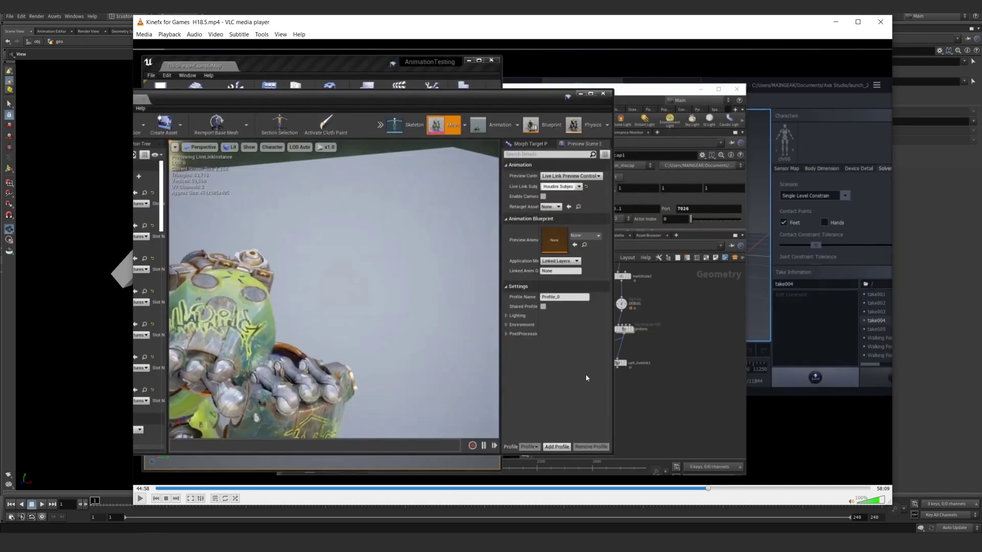
pyautogui.click(711, 489)
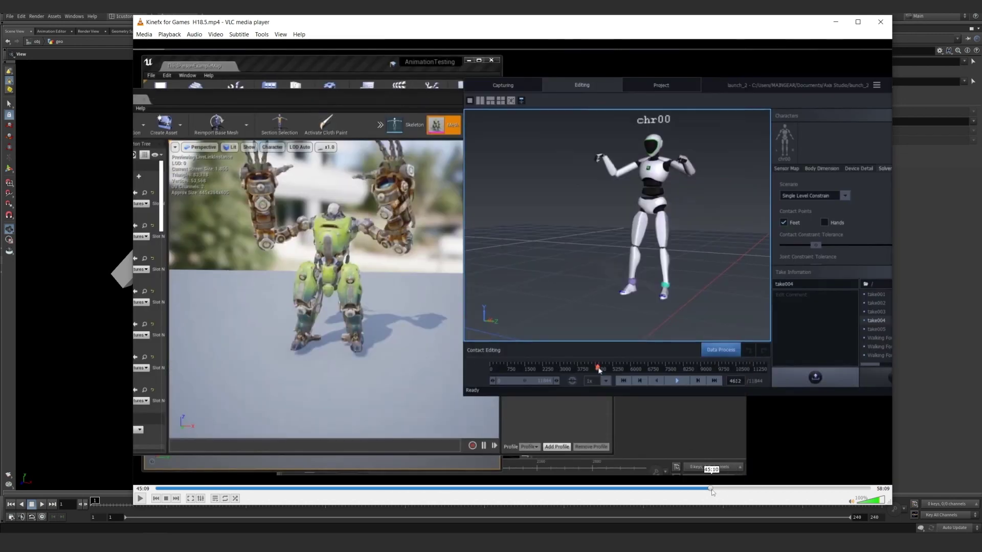
pyautogui.click(716, 488)
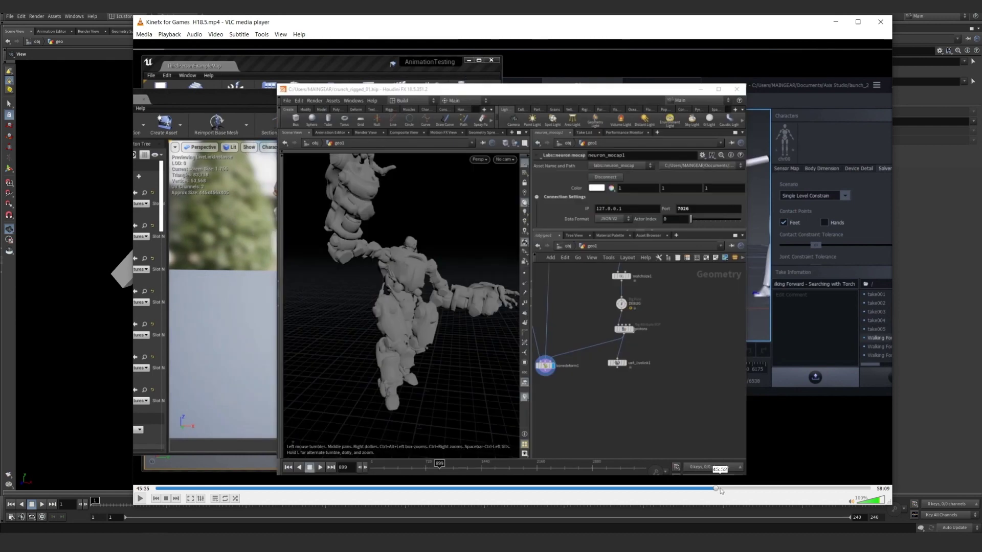
pyautogui.click(725, 490)
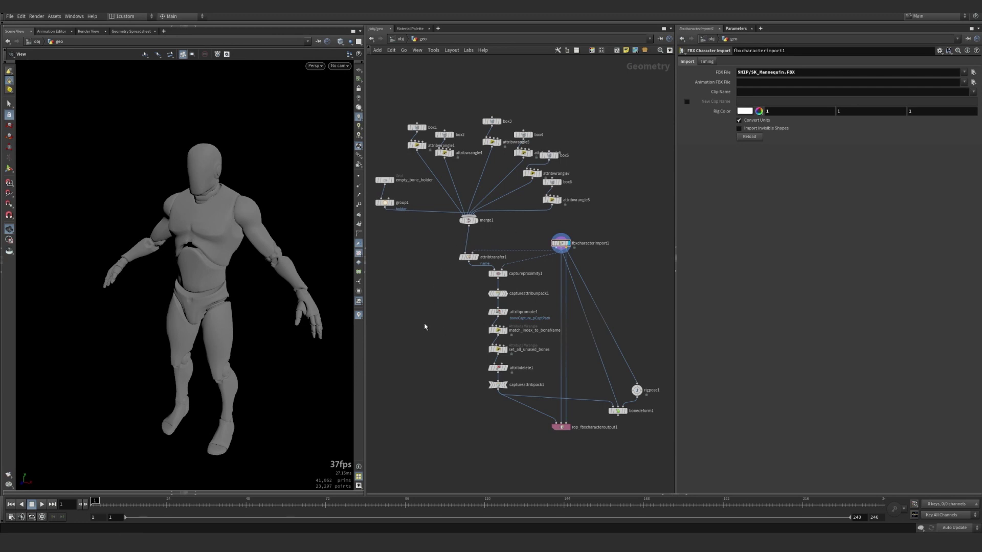
# Display bonedeform1 and adjust rigpose1's upper-arm Y rotation to 31.512 and head X rotation.
pyautogui.click(624, 410)
pyautogui.click(637, 390)
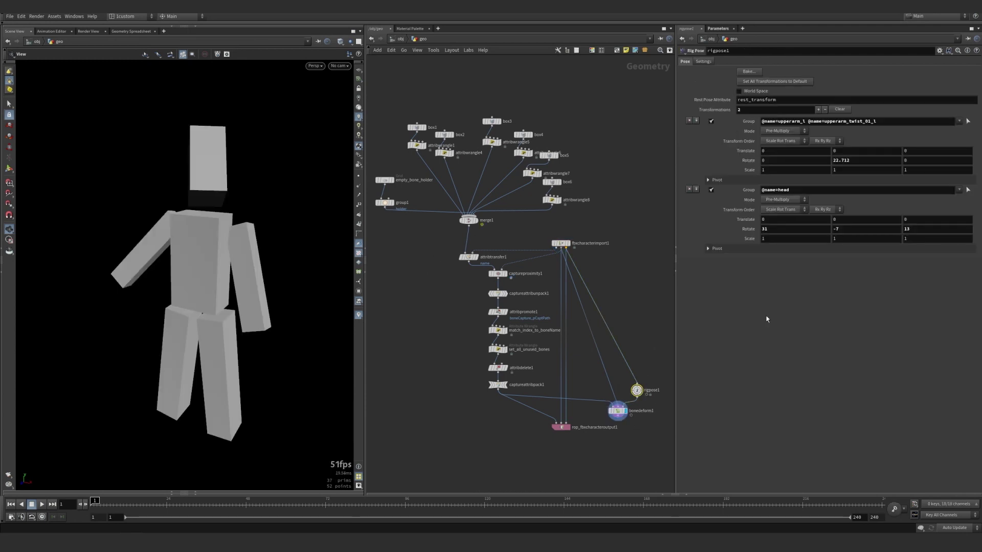
pyautogui.moveTo(845, 160); pyautogui.dragTo(903, 187, button='middle')
pyautogui.moveTo(776, 228)
pyautogui.mouseDown(button='middle')
pyautogui.moveTo(460, 247)
pyautogui.moveTo(772, 237)
pyautogui.mouseUp(button='middle')
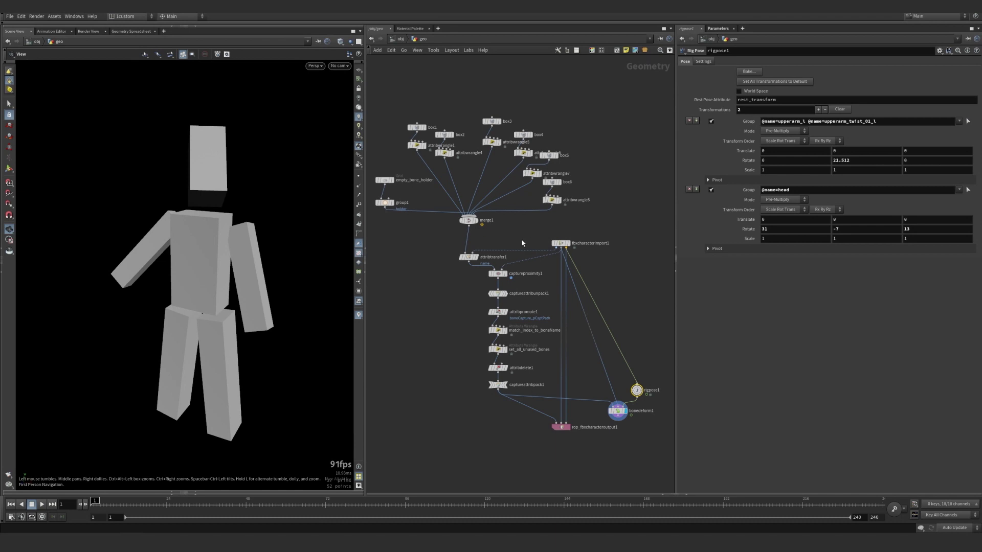
# Display the undeformed figure at attribtransfer1, then review captureproximity1 and captureattribunpack1 parameters.
pyautogui.click(470, 261)
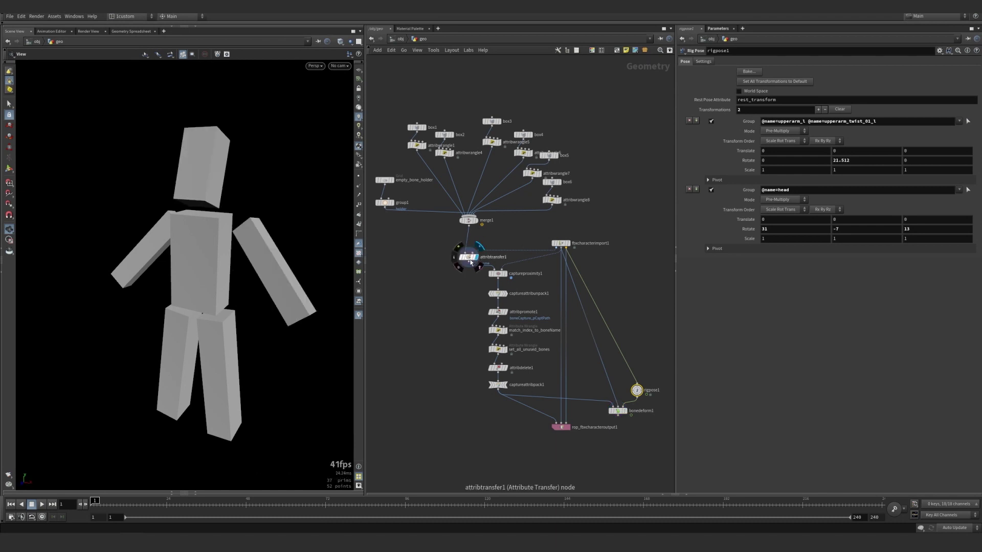
pyautogui.click(468, 259)
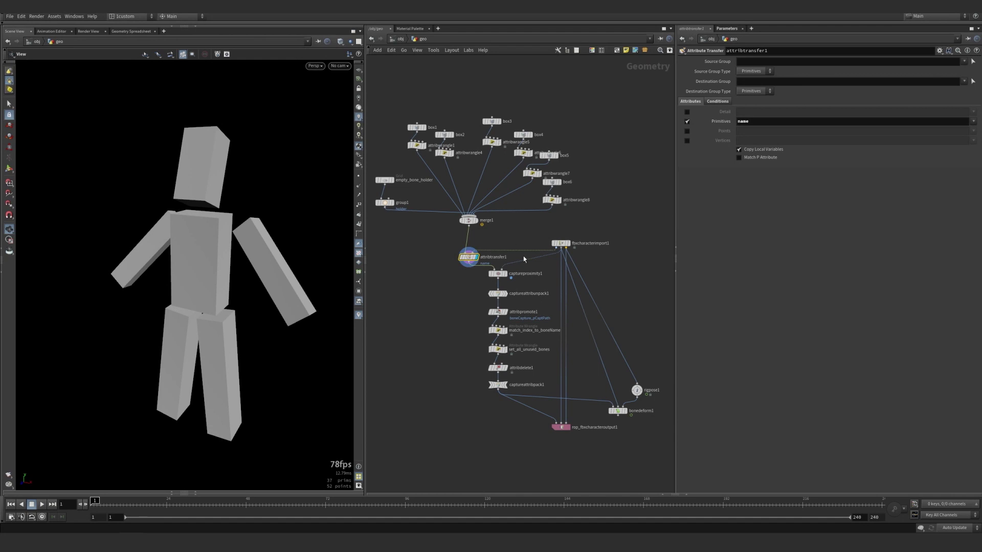
pyautogui.click(497, 275)
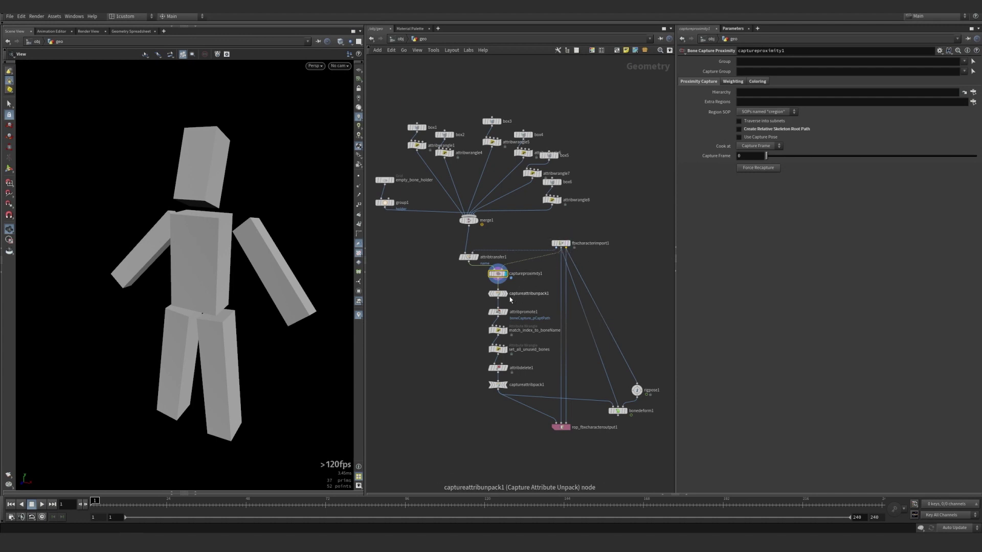
pyautogui.moveTo(509, 297)
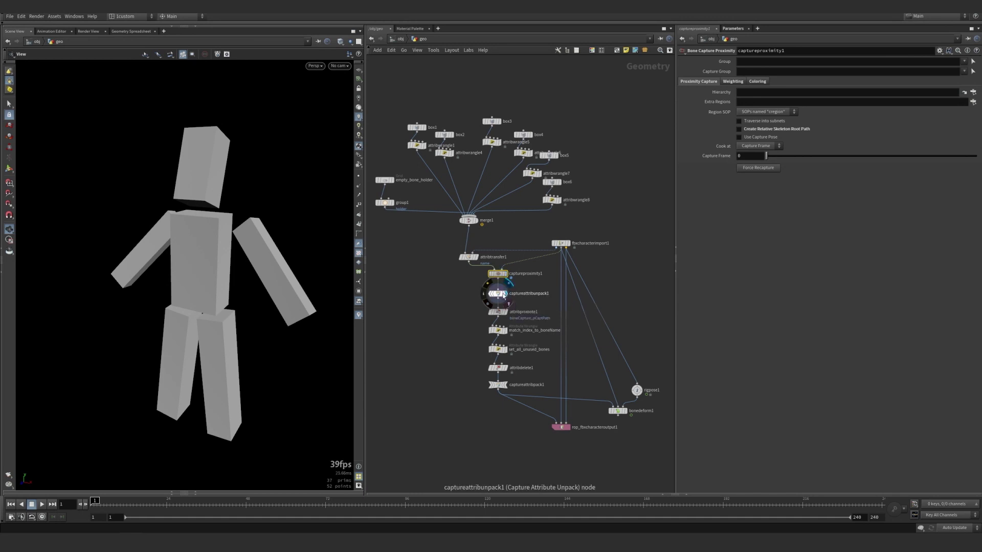
pyautogui.click(497, 295)
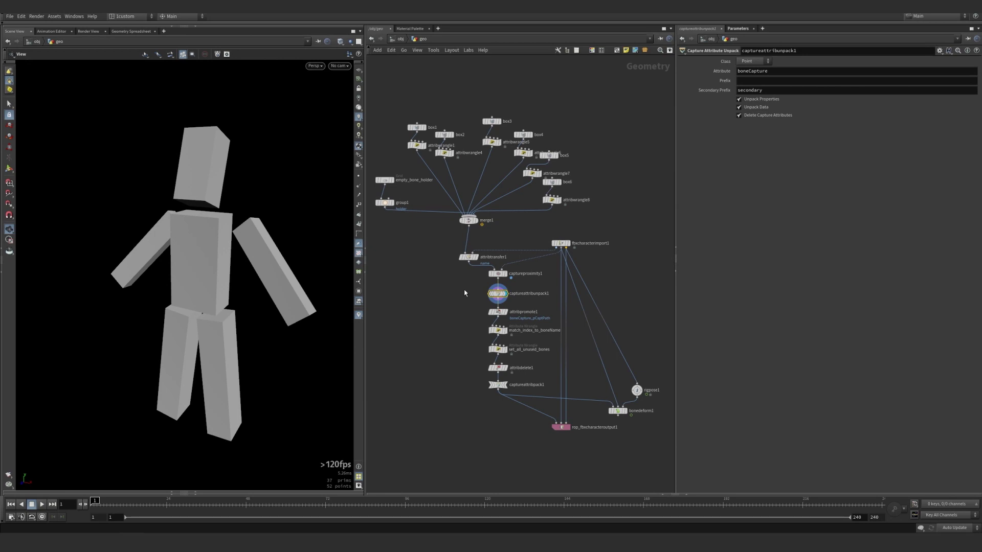
# In the Geometry Spreadsheet, compare point capture data of captureproximity1 and captureattribunpack1, widening columns.
pyautogui.click(131, 31)
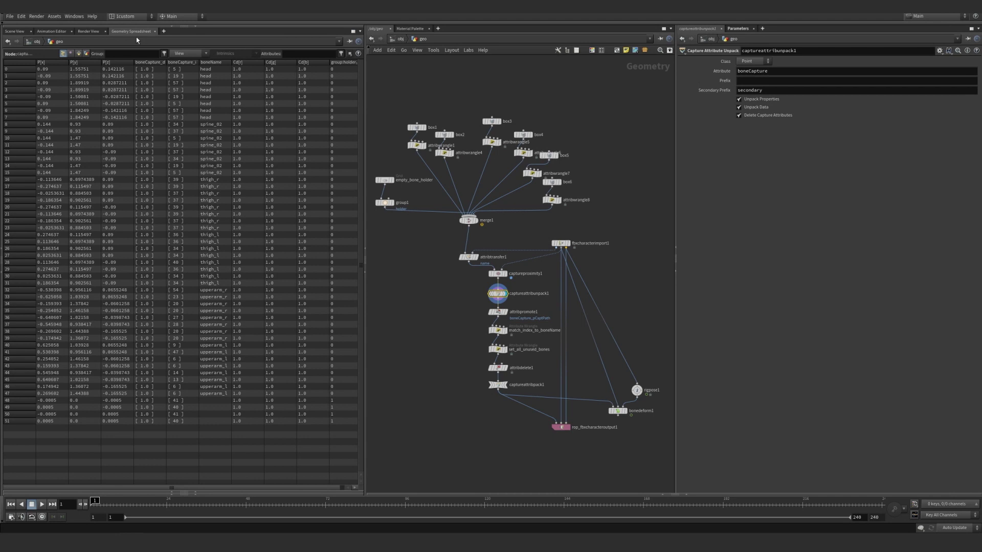
pyautogui.moveTo(166, 74); pyautogui.dragTo(216, 258)
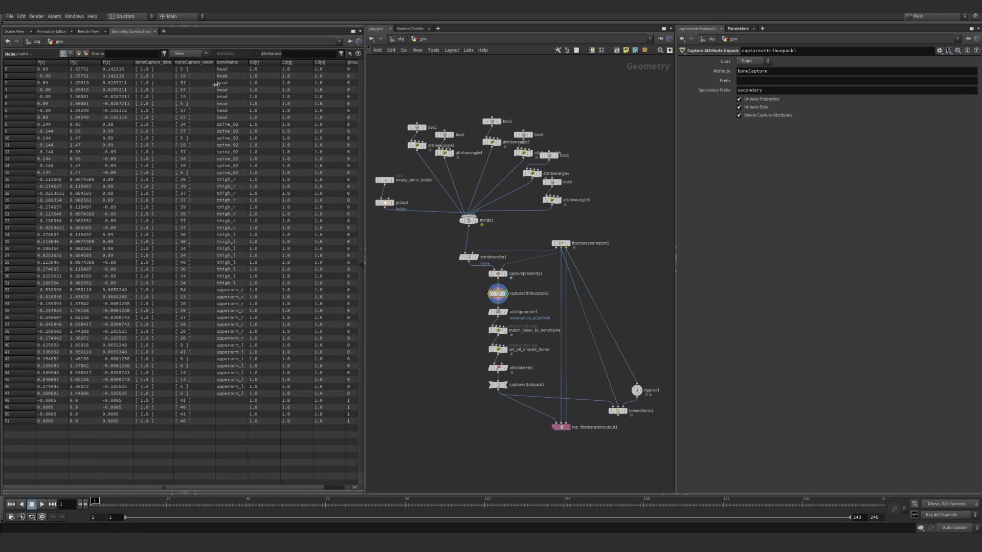
pyautogui.click(505, 276)
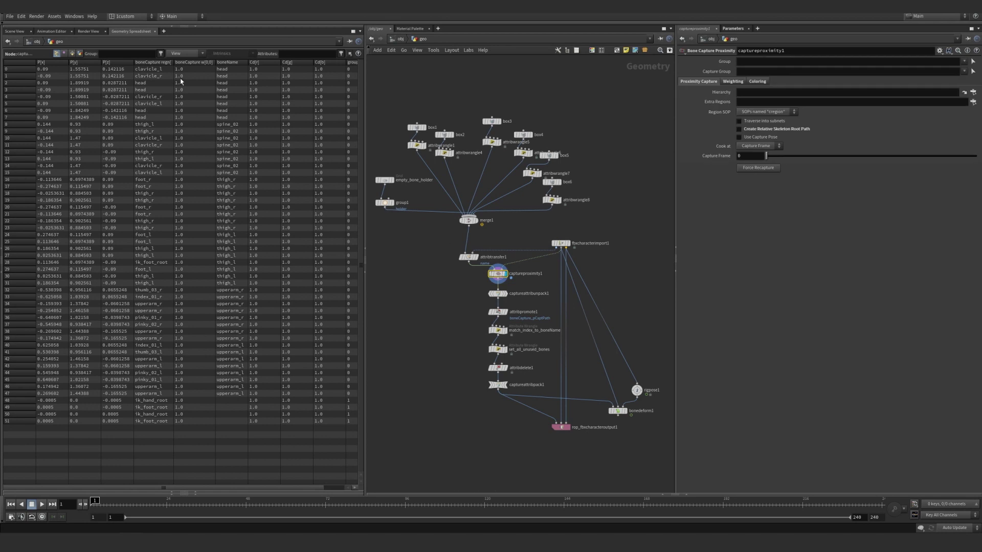
pyautogui.moveTo(172, 77); pyautogui.dragTo(189, 78)
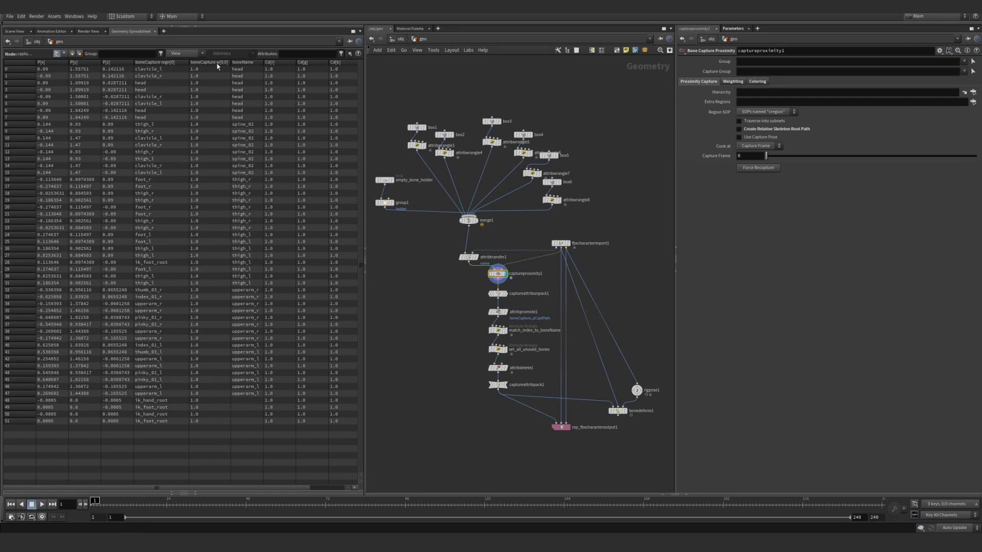
pyautogui.click(495, 293)
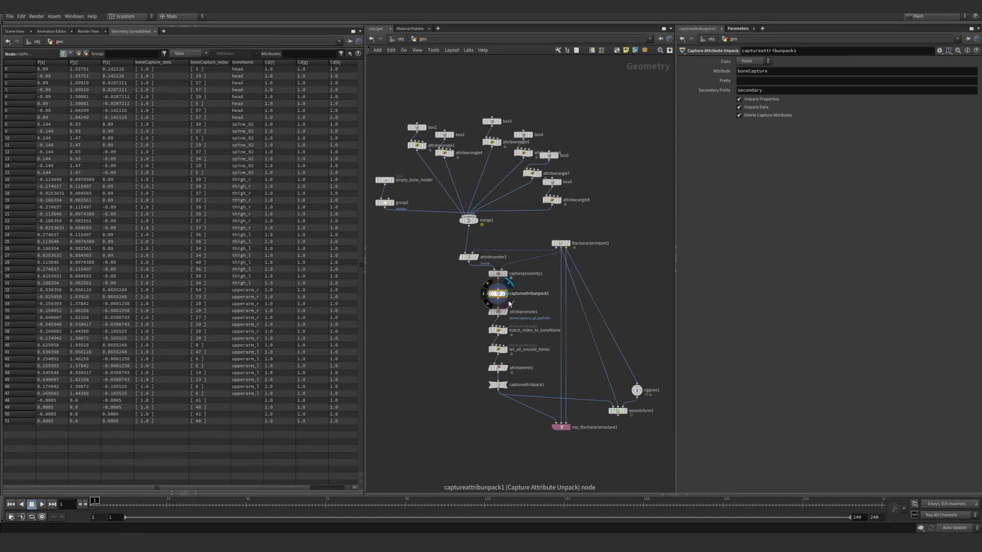
# Show attribpromote1's detail-level boneCapture_pCaptPath values in a widened column.
pyautogui.click(500, 312)
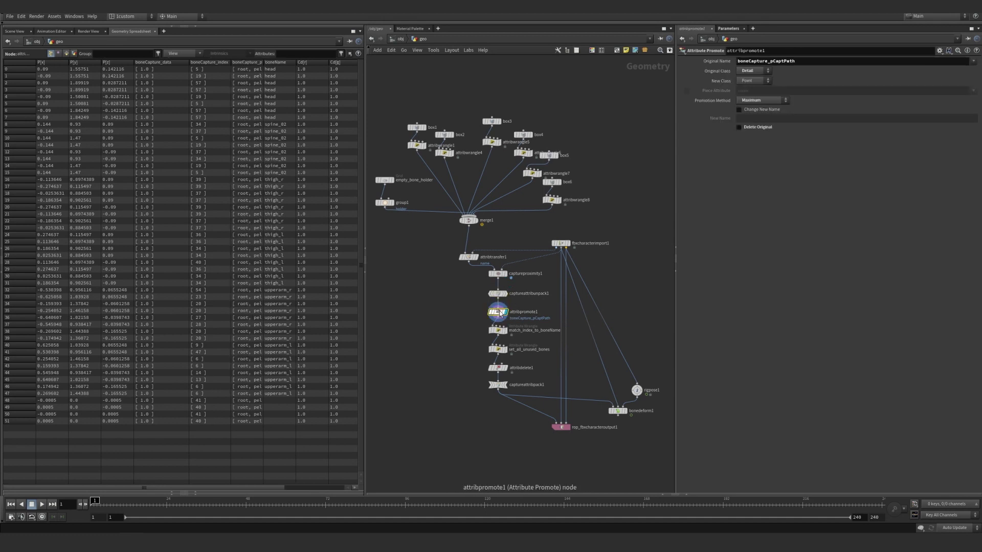
pyautogui.click(75, 53)
pyautogui.moveTo(68, 80); pyautogui.dragTo(305, 112)
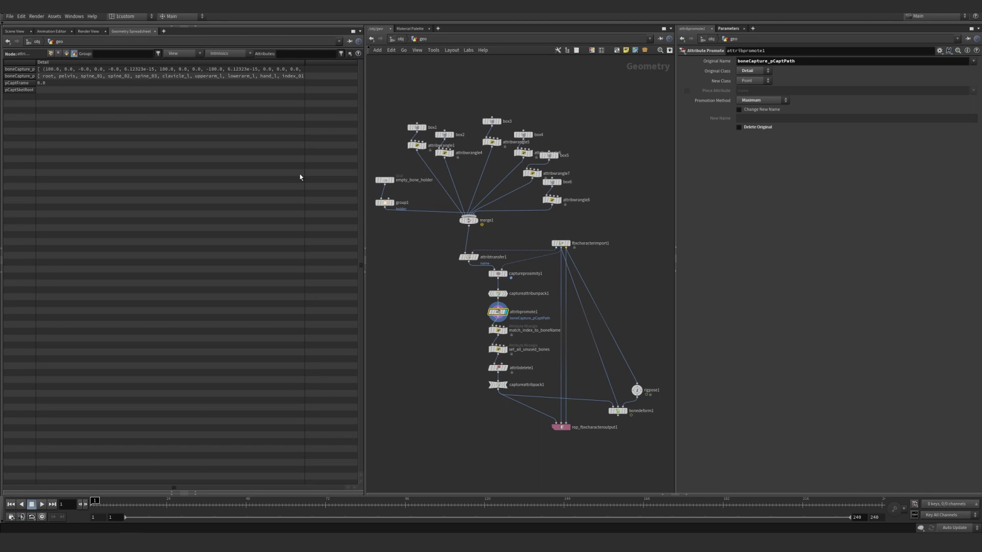
# View match_index_to_boneName's code, then display the head and spine_02 boxes with their boneName wrangles.
pyautogui.click(14, 32)
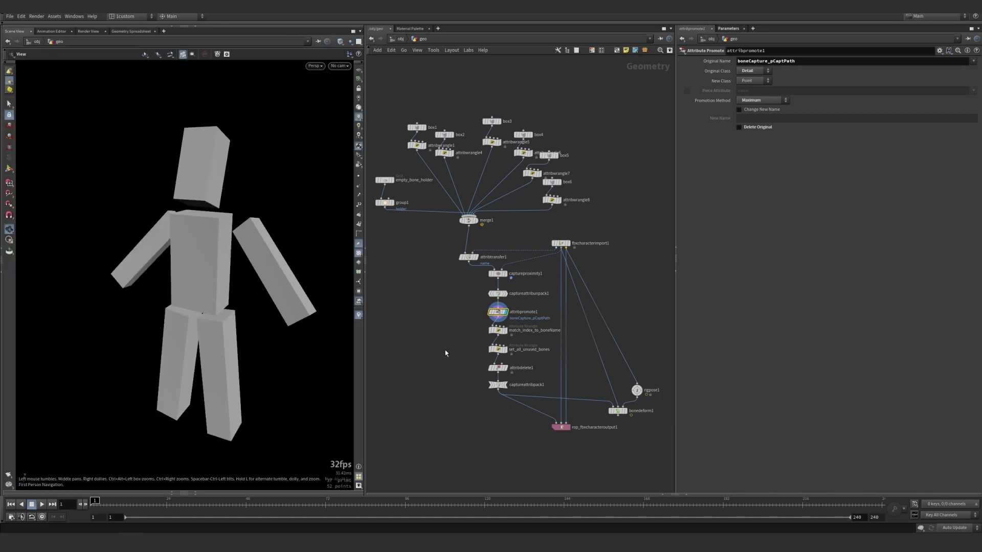
pyautogui.click(508, 331)
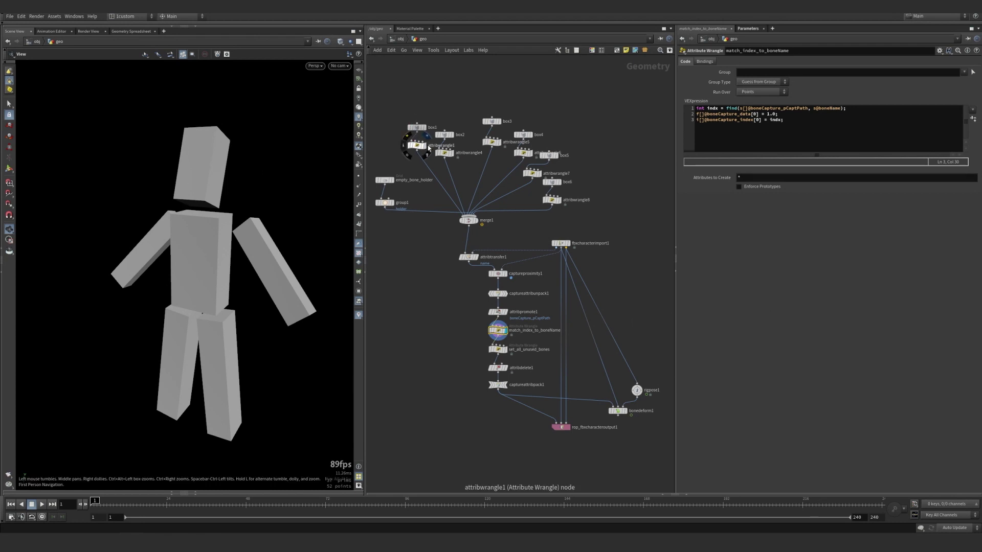
pyautogui.click(424, 146)
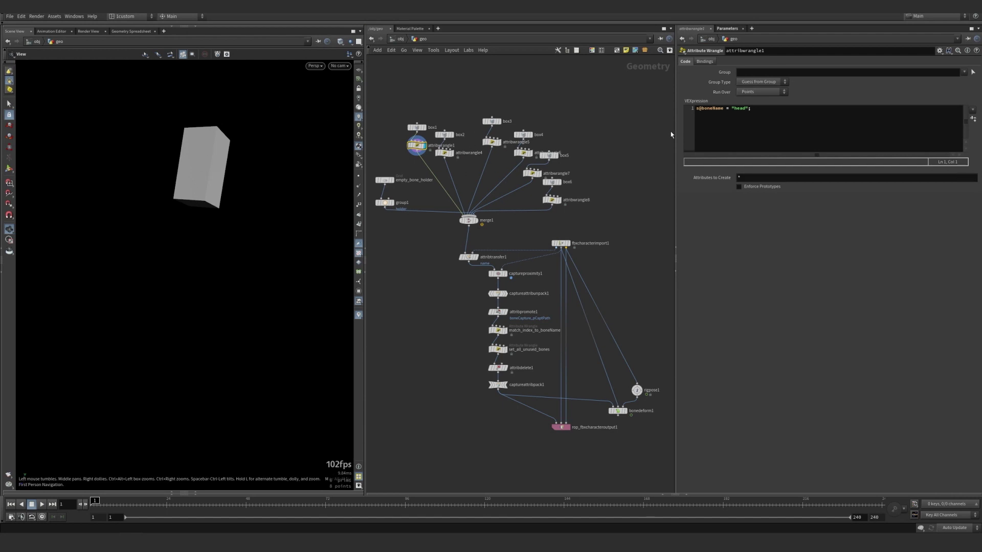
pyautogui.click(444, 152)
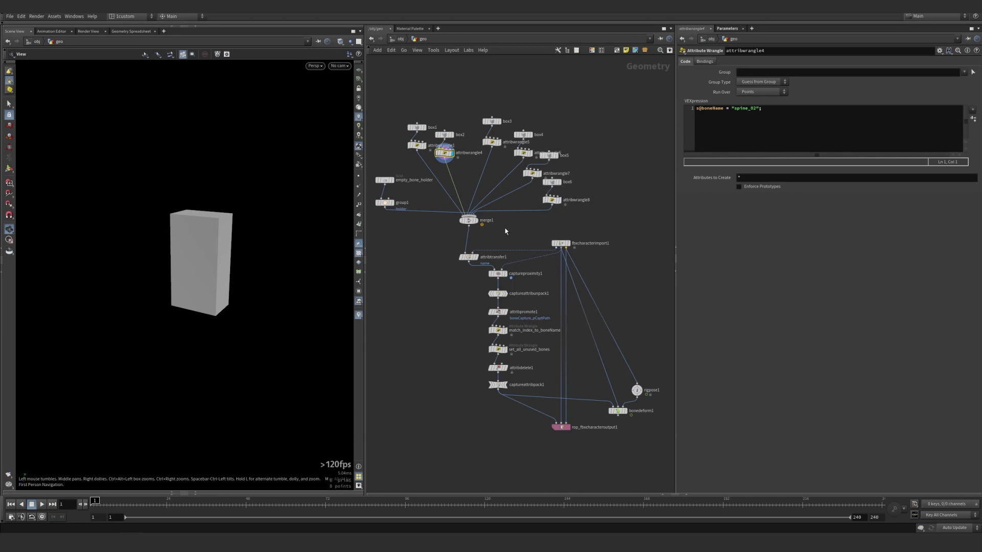
# Display empty_bone_holder and view its 0.001-size, 2-row, 2-column grid settings.
pyautogui.click(391, 180)
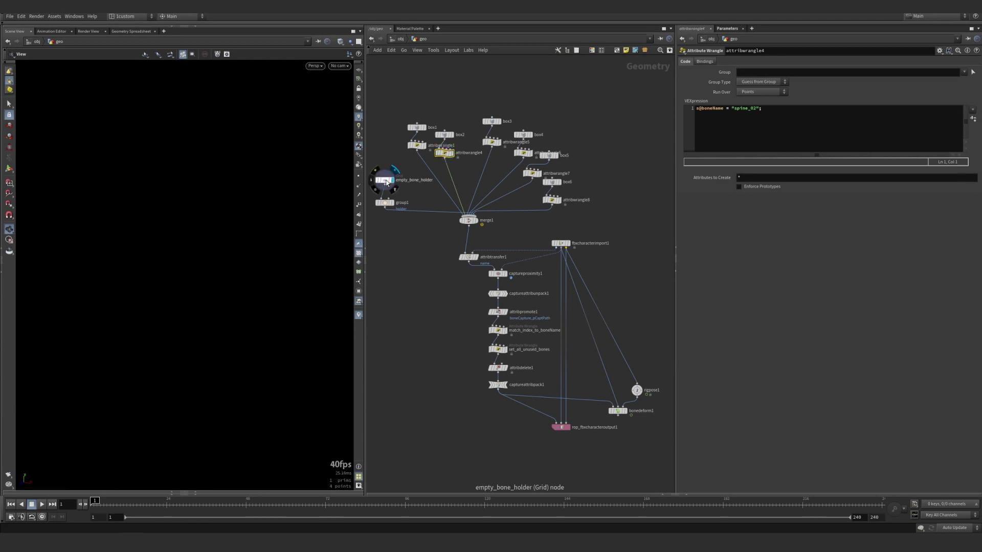
pyautogui.click(386, 182)
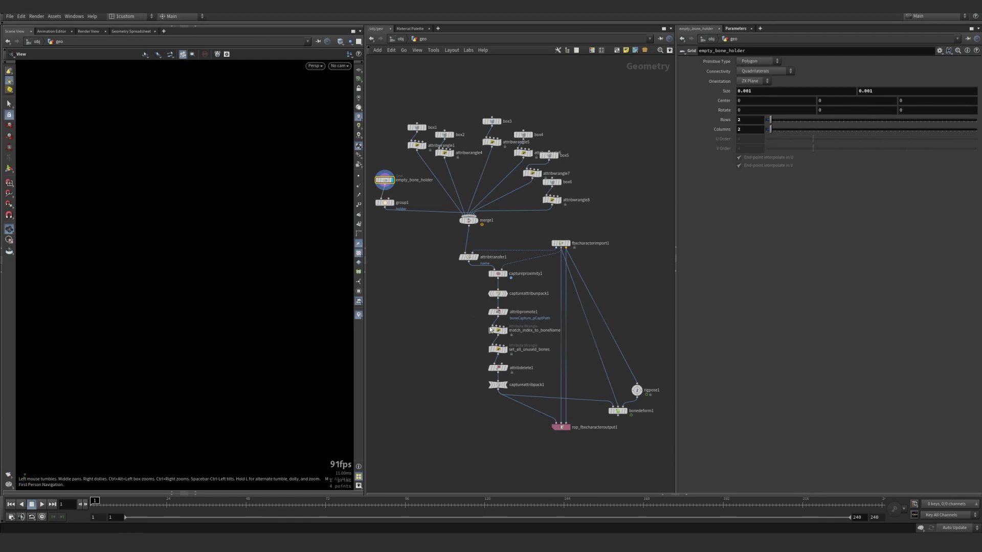
# Display match_index_to_boneName's full box character and view its capture-index VEX code.
pyautogui.click(508, 333)
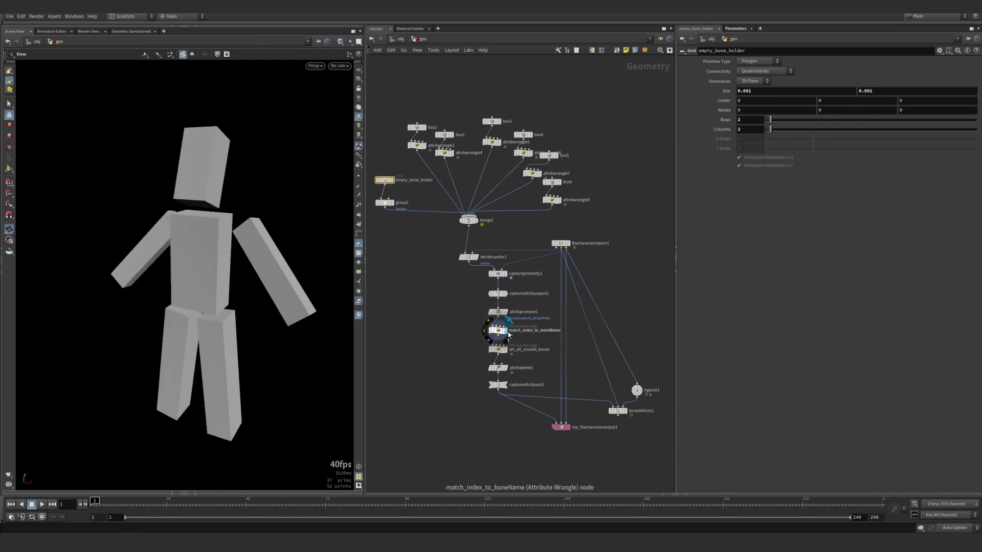
pyautogui.click(498, 330)
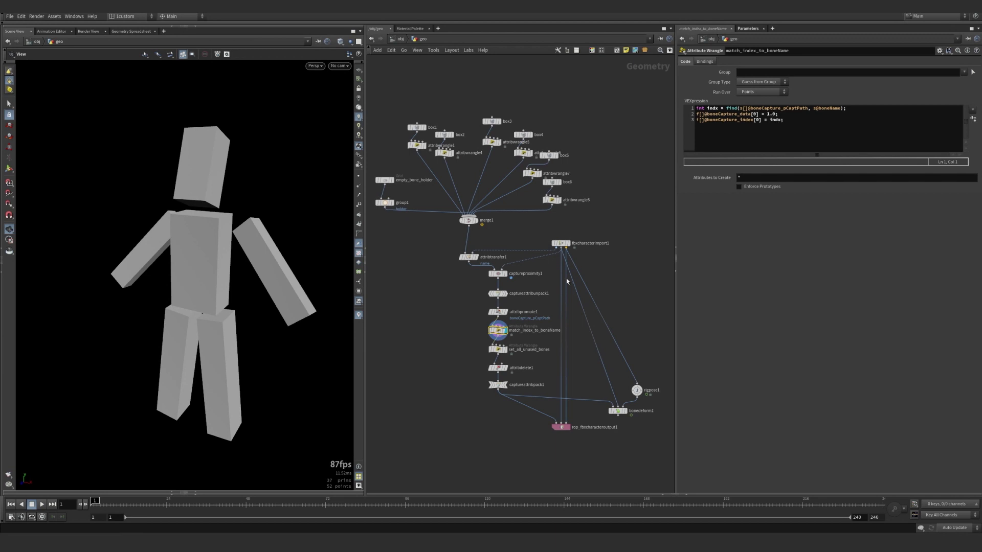
pyautogui.moveTo(497, 295)
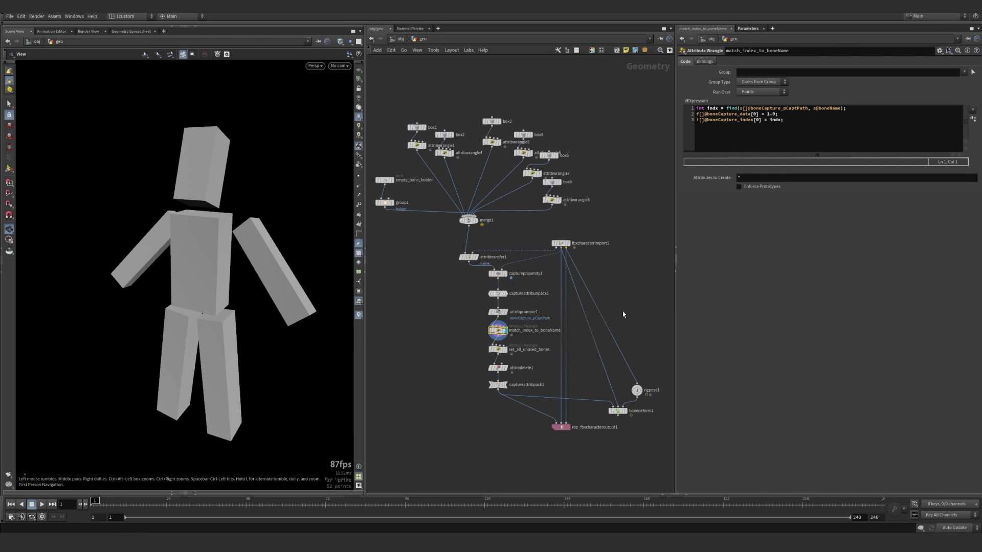
# Show match_index_to_boneName's point attributes in the spreadsheet, narrowing P[x] to reveal bone names.
pyautogui.click(134, 30)
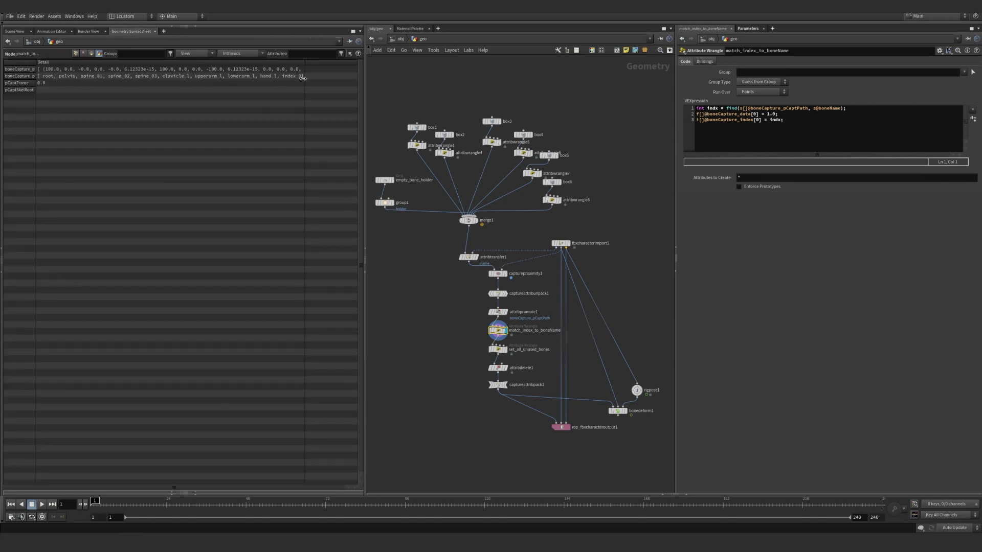
pyautogui.click(75, 54)
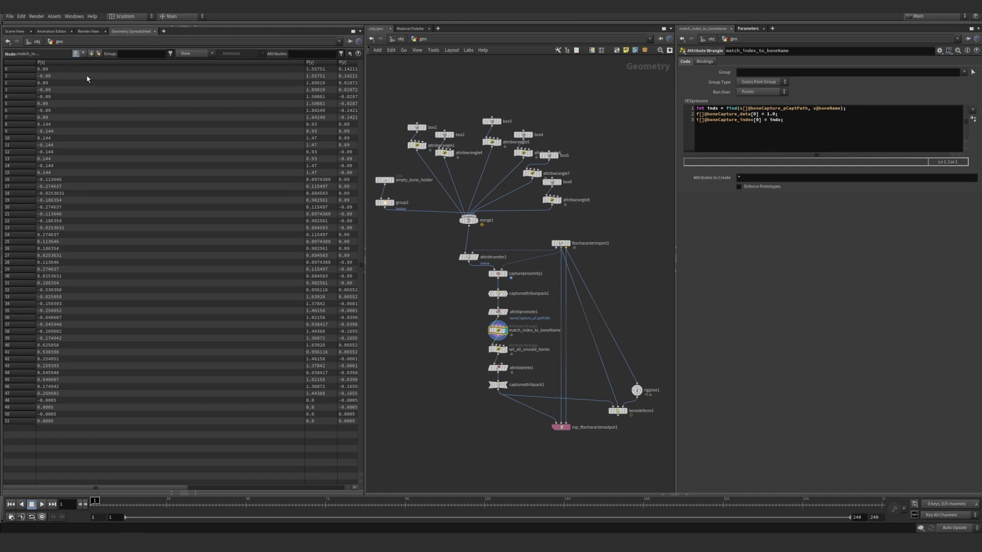
pyautogui.moveTo(306, 68); pyautogui.dragTo(76, 93)
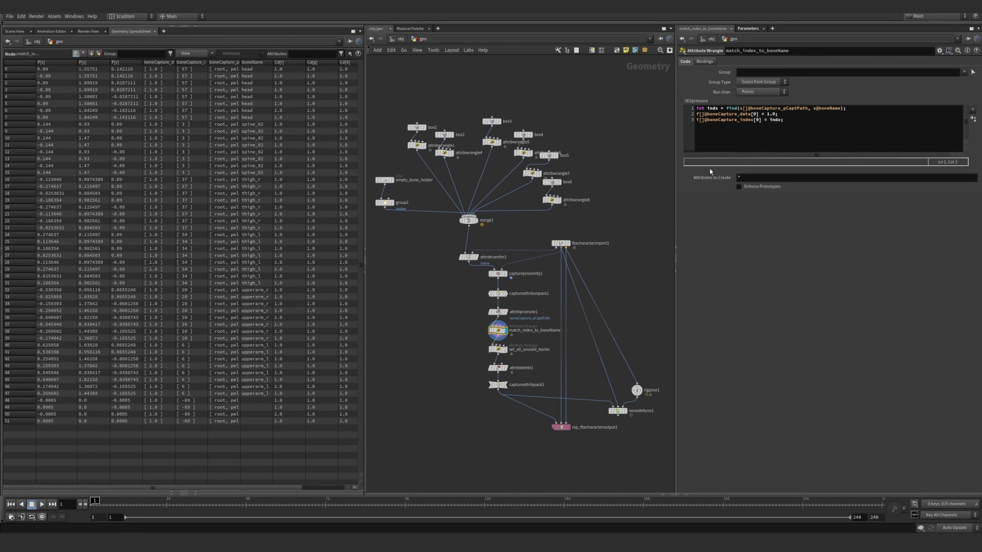
# Inspect set_all_unused_bones' holder-group code and resize the boneCapture_pCaptPath column to read it.
pyautogui.click(498, 352)
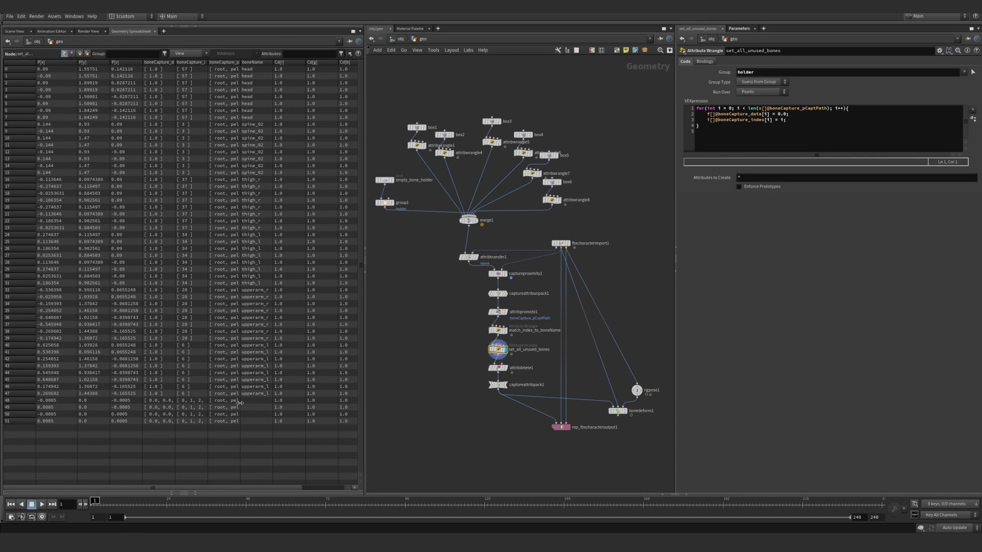
pyautogui.moveTo(240, 406); pyautogui.dragTo(345, 397)
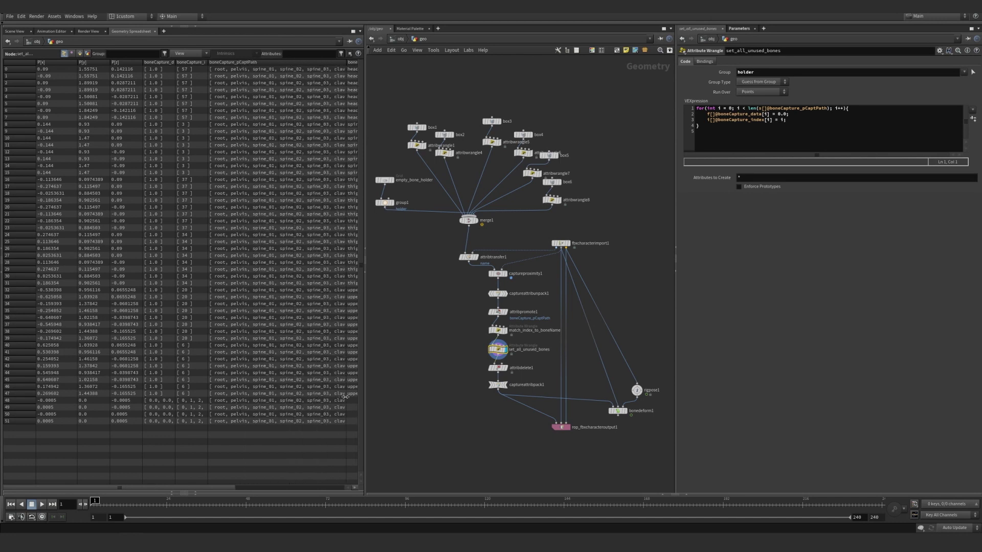
pyautogui.moveTo(345, 396); pyautogui.dragTo(258, 394)
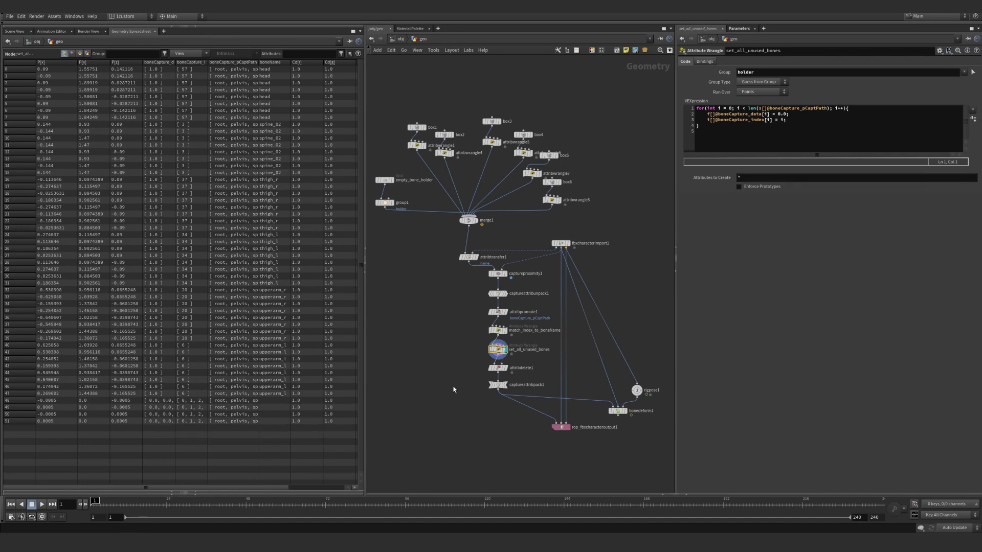
# Check capture data at attribdelete1, set_all_unused_bones and captureattribpack1, then view rop_fbxcharacteroutput1 settings.
pyautogui.moveTo(500, 358)
pyautogui.click(505, 368)
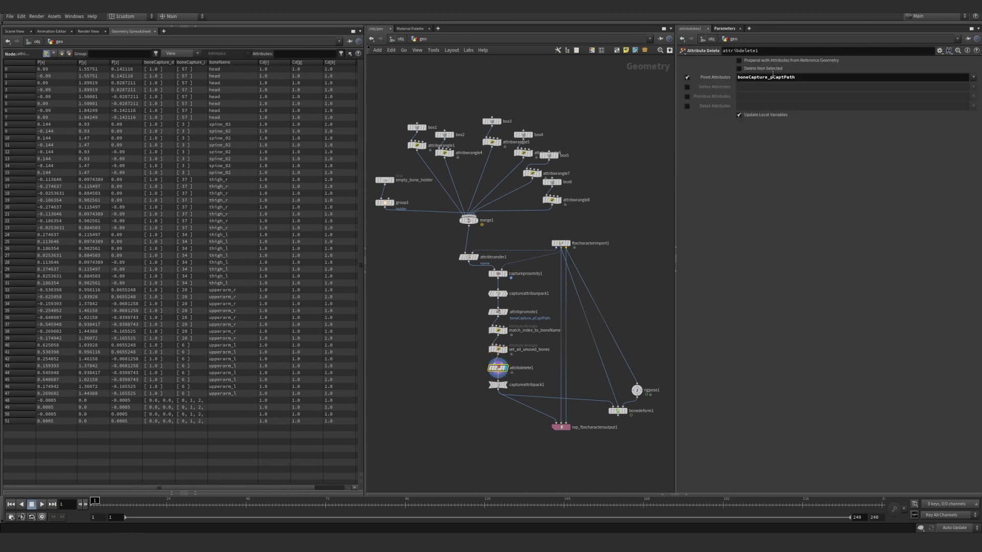
pyautogui.click(504, 349)
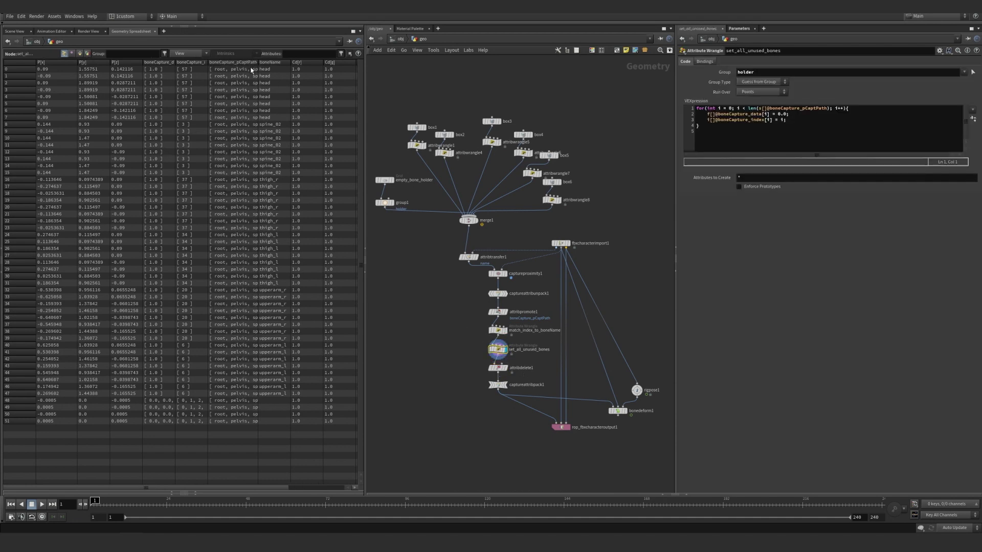
pyautogui.moveTo(258, 73); pyautogui.dragTo(282, 75)
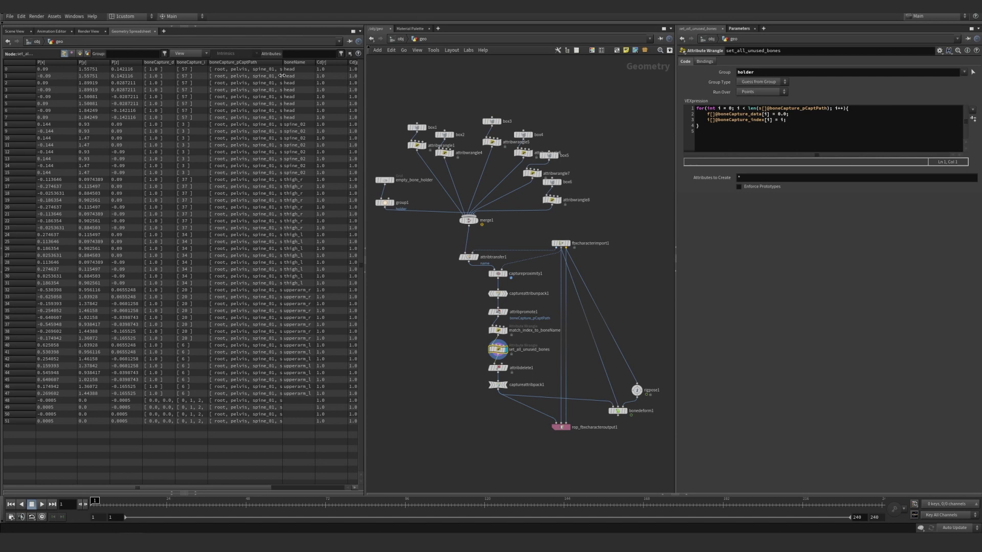
pyautogui.click(498, 386)
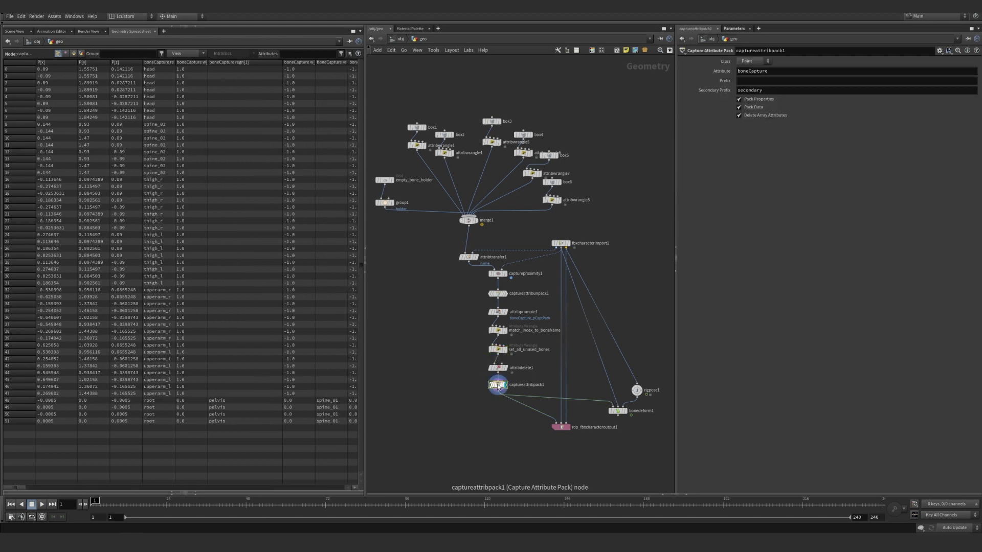
pyautogui.moveTo(499, 387)
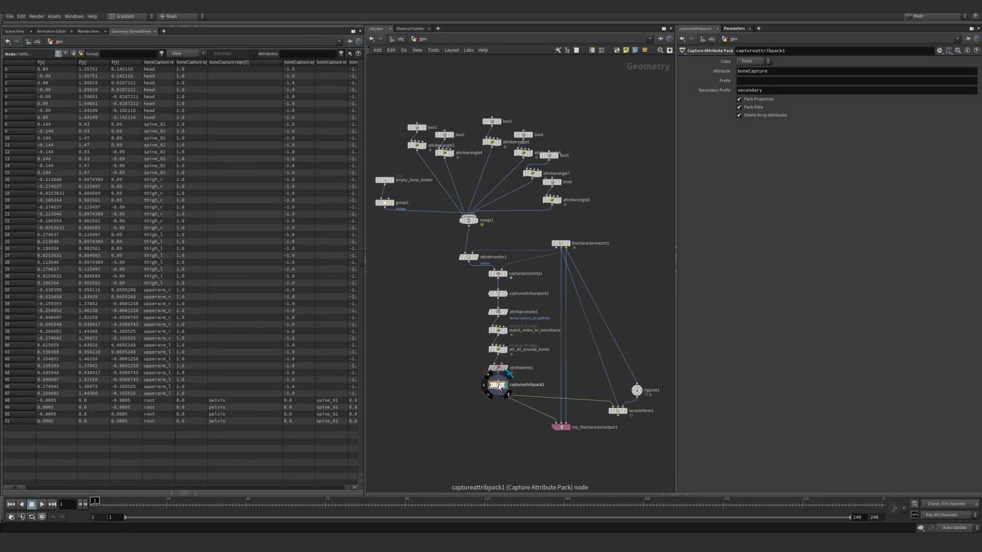
pyautogui.doubleClick(175, 92)
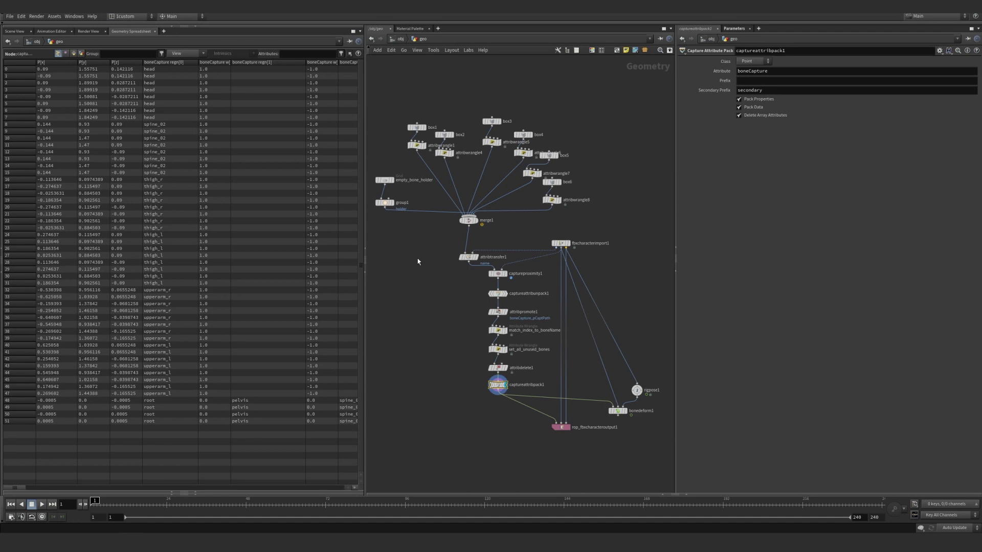
pyautogui.click(561, 427)
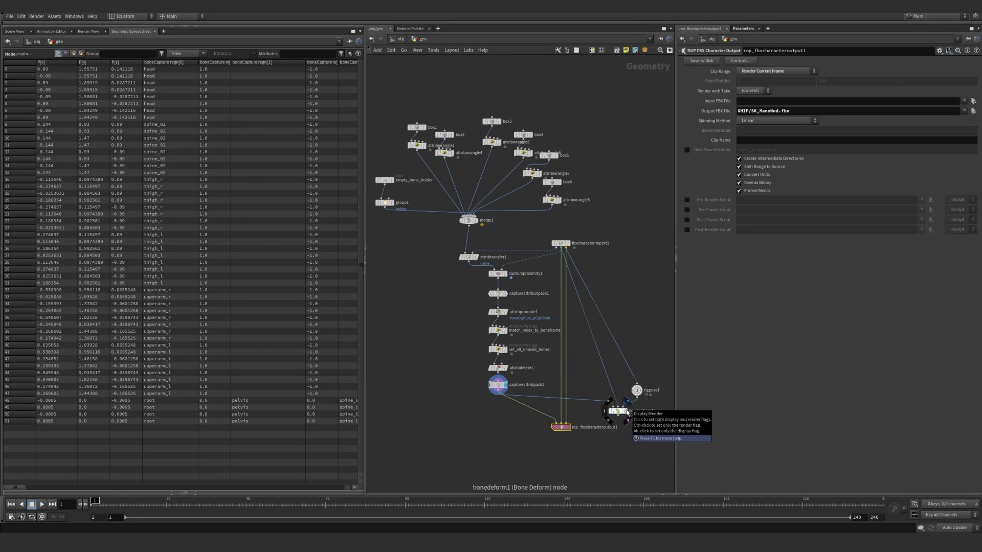
# Display bonedeform1's arm-lifted character in the Scene View, cancelling an unfinished wire to the FBX output.
pyautogui.click(15, 31)
pyautogui.click(628, 414)
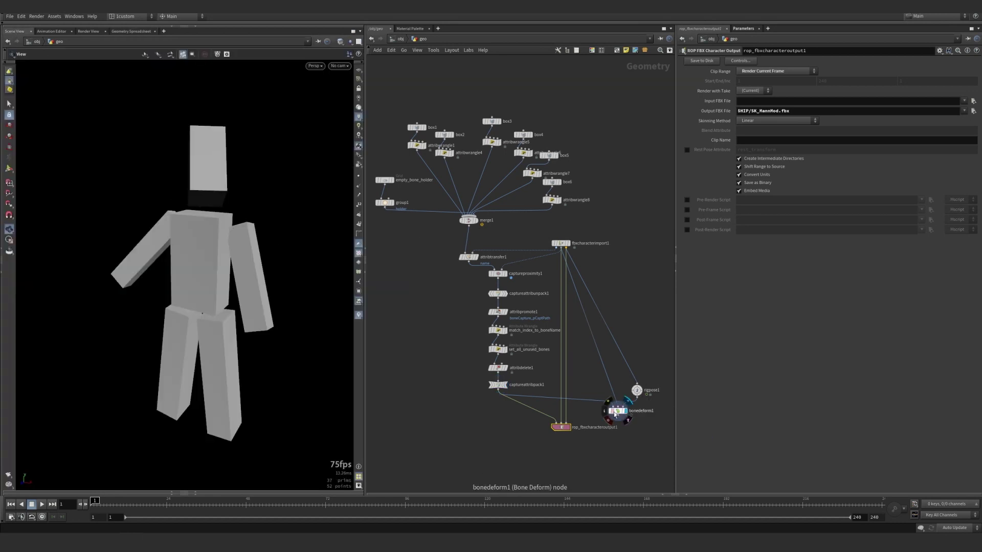
pyautogui.moveTo(617, 417)
pyautogui.mouseDown()
pyautogui.moveTo(569, 426)
pyautogui.moveTo(622, 431)
pyautogui.mouseUp()
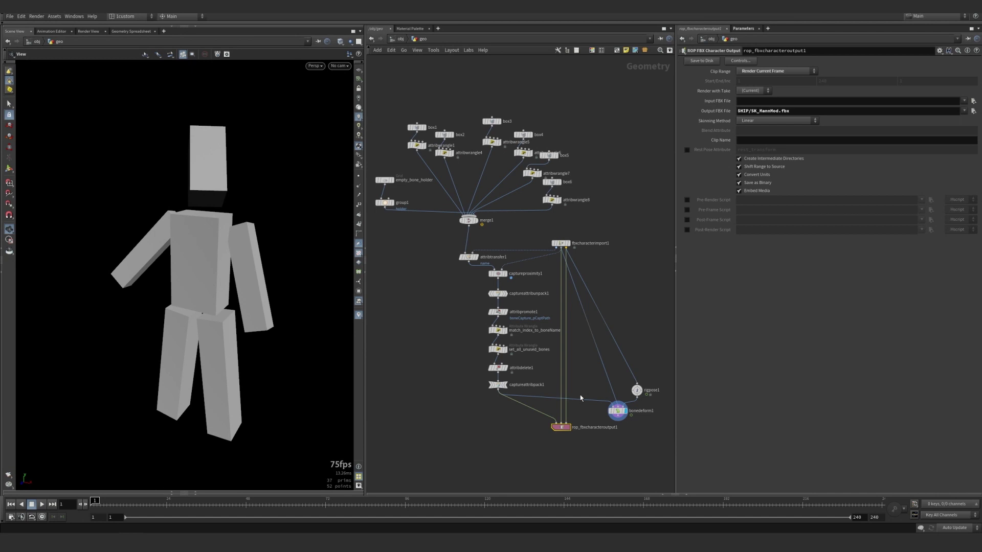
pyautogui.press('Escape')
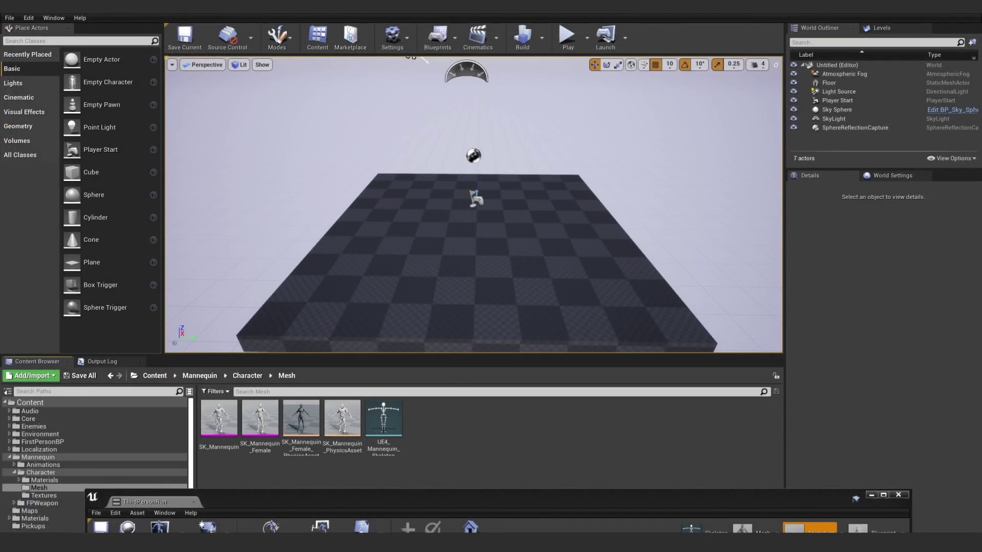
# Import SK_MannMod.fbx into /Game/Mannequin/Character/Mesh, reaching its FBX Import Options.
pyautogui.rightClick(454, 423)
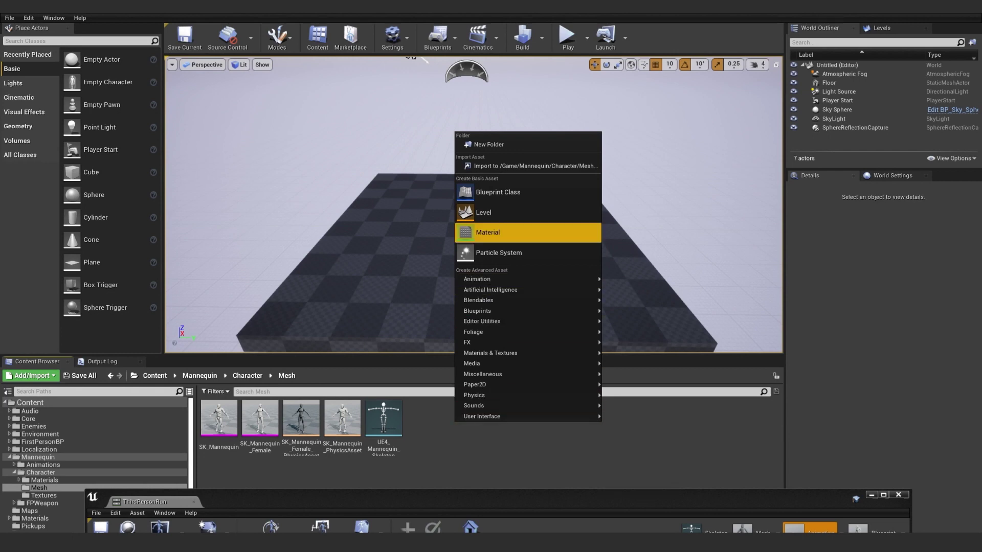
pyautogui.click(532, 166)
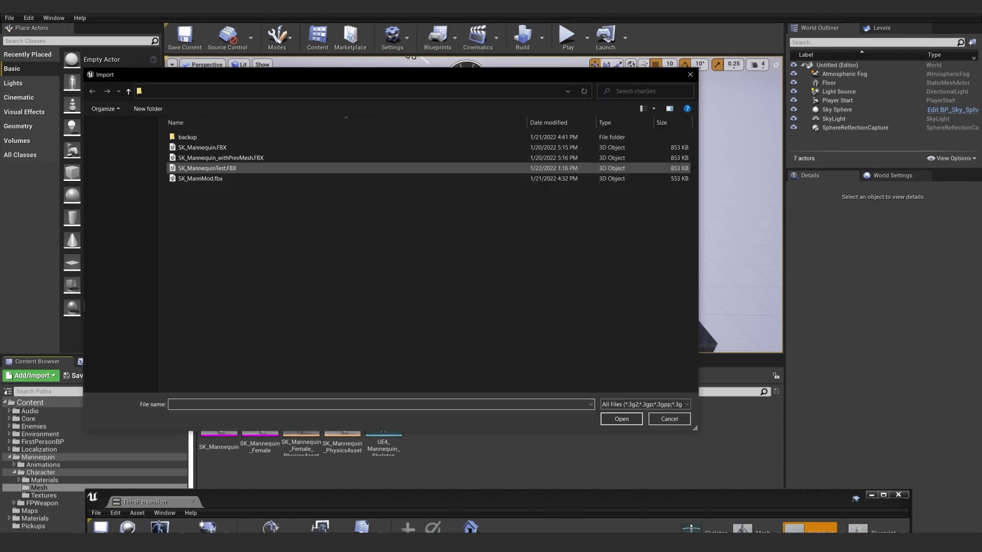
pyautogui.click(200, 178)
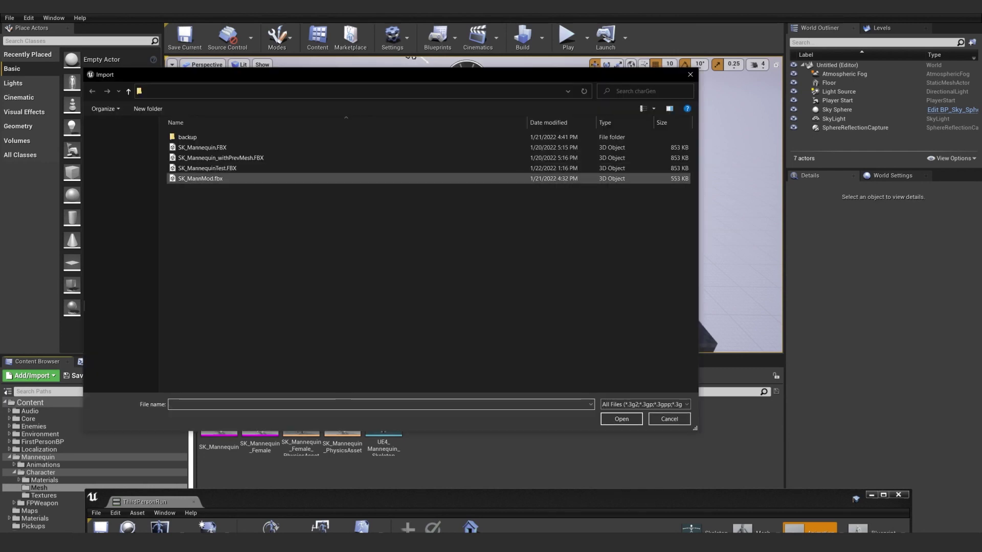
pyautogui.press('Return')
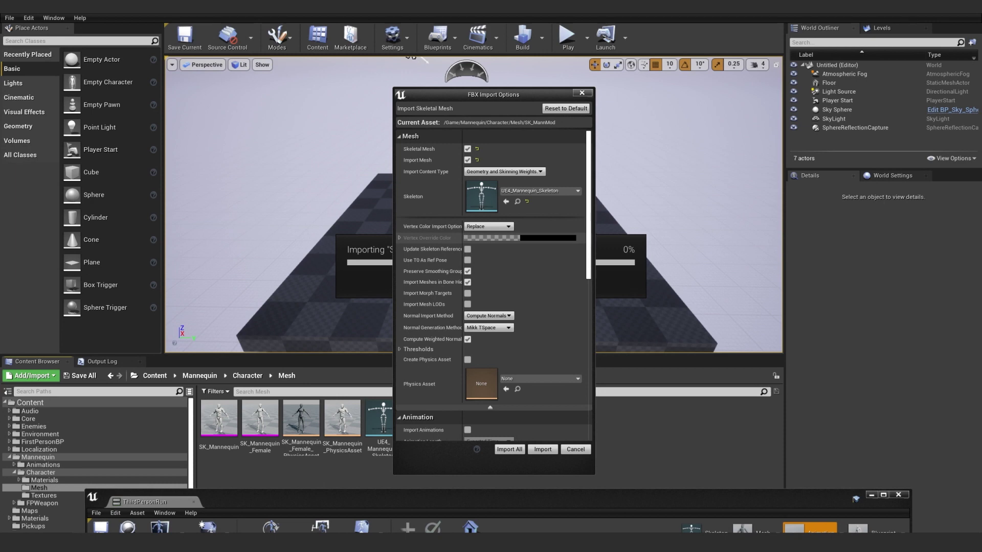
# Import SK_MannMod onto UE4_Mannequin_Skeleton with Import Animations left off.
pyautogui.scroll(-3, 491, 255)
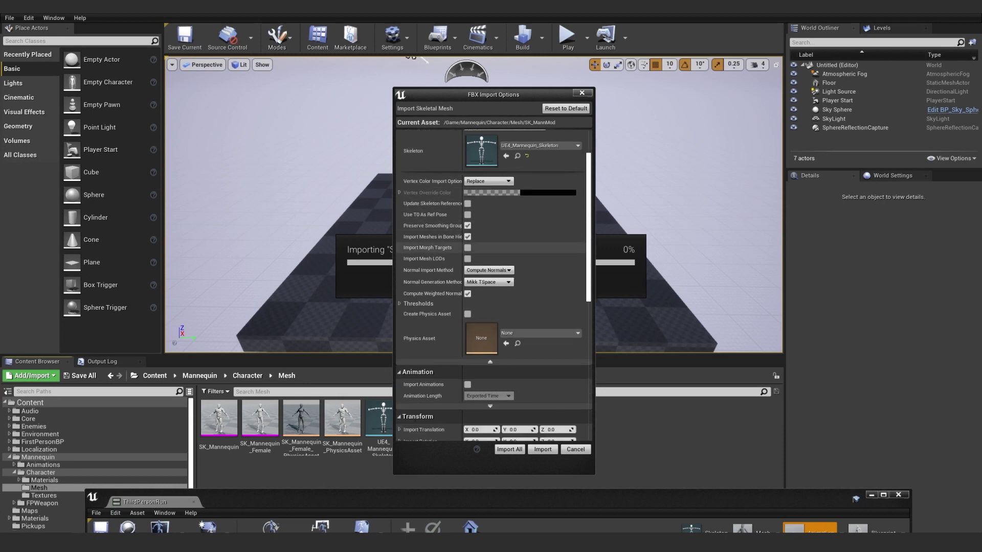
pyautogui.scroll(-8, 491, 286)
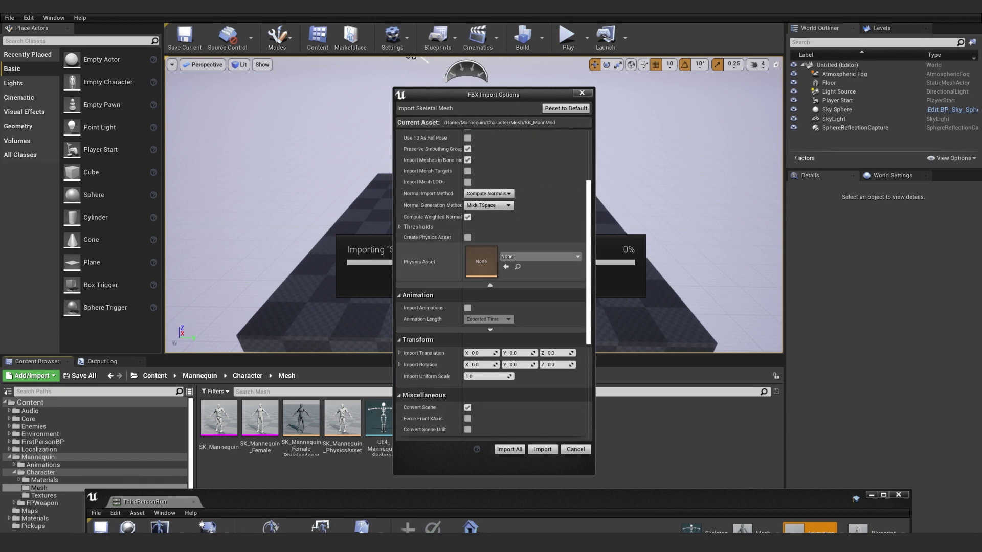
pyautogui.scroll(-6, 491, 286)
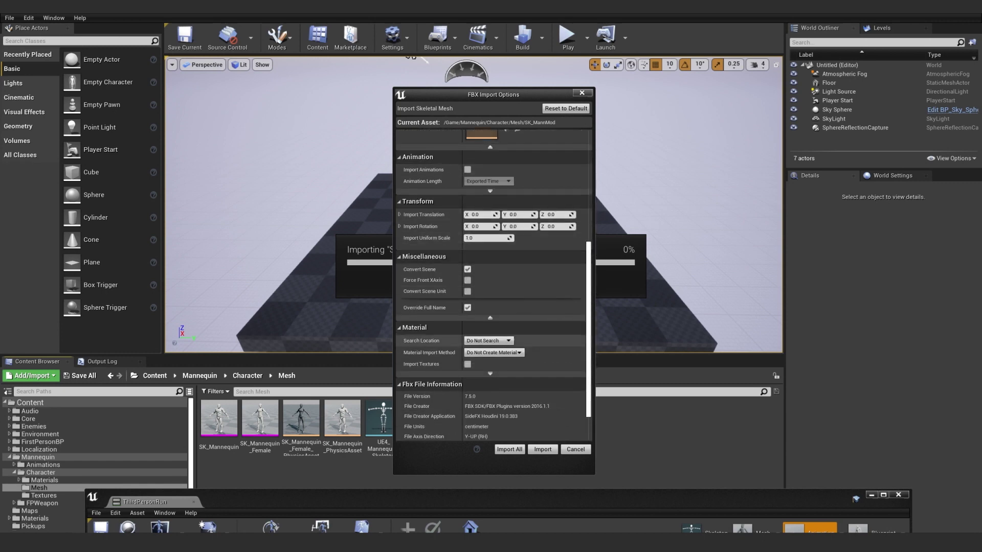
pyautogui.scroll(7, 491, 284)
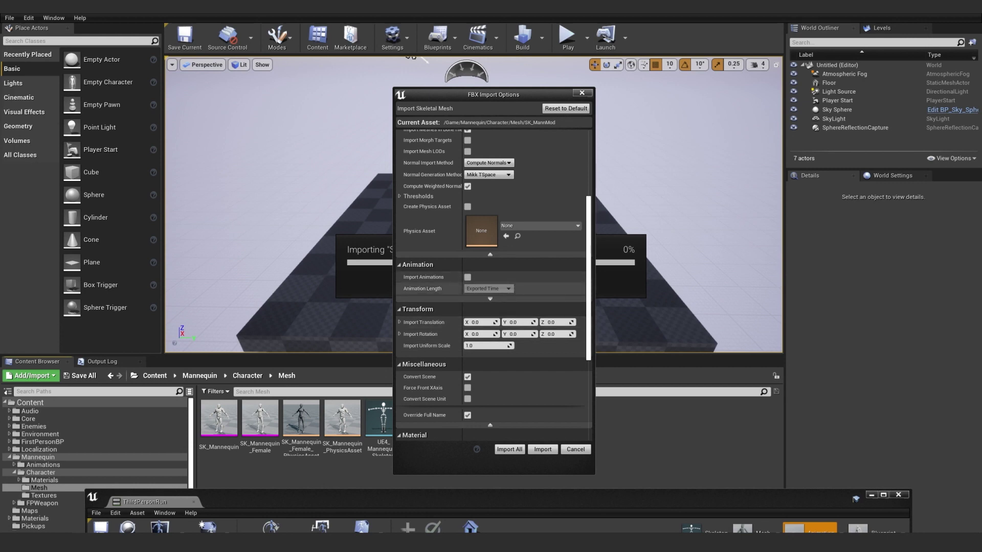
pyautogui.click(467, 277)
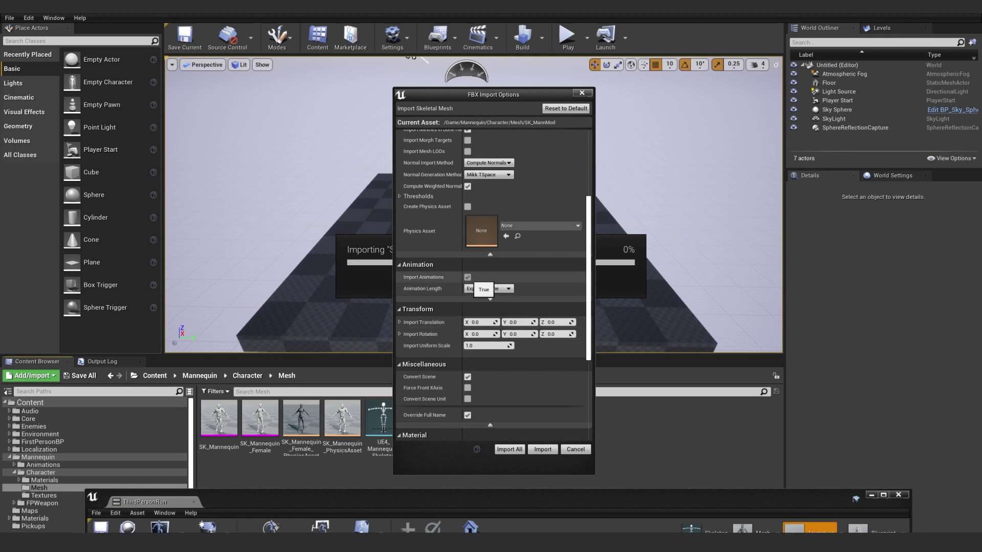
pyautogui.click(468, 277)
pyautogui.scroll(8, 491, 284)
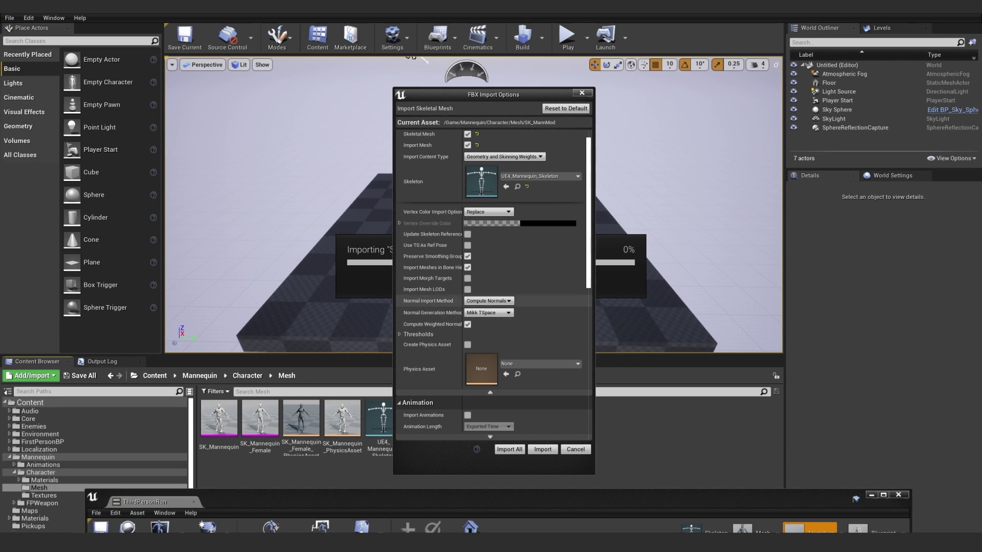
pyautogui.click(542, 449)
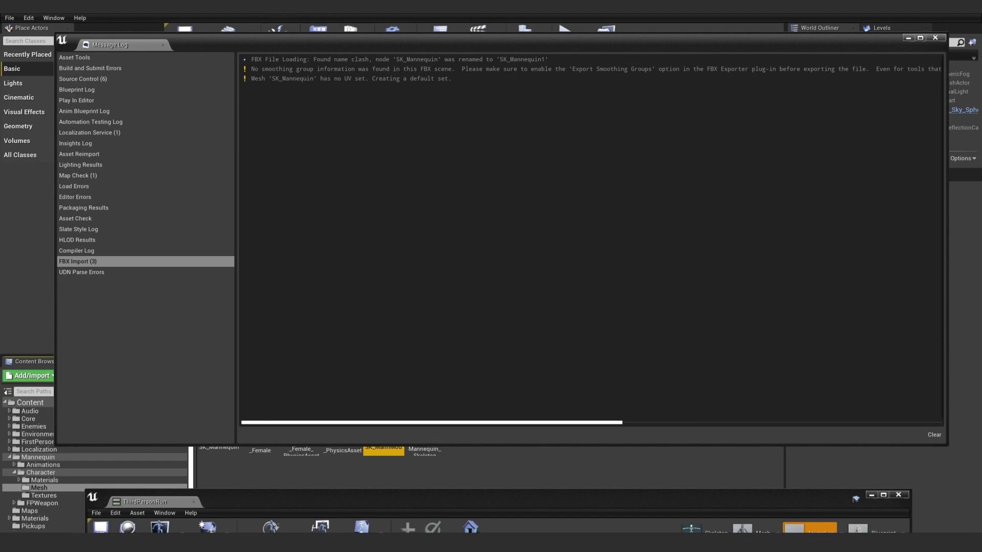
# Open SK_MannMod in the mesh editor and inspect the middle_01_l, pinky_02_l and ring_02_l bones.
pyautogui.click(934, 37)
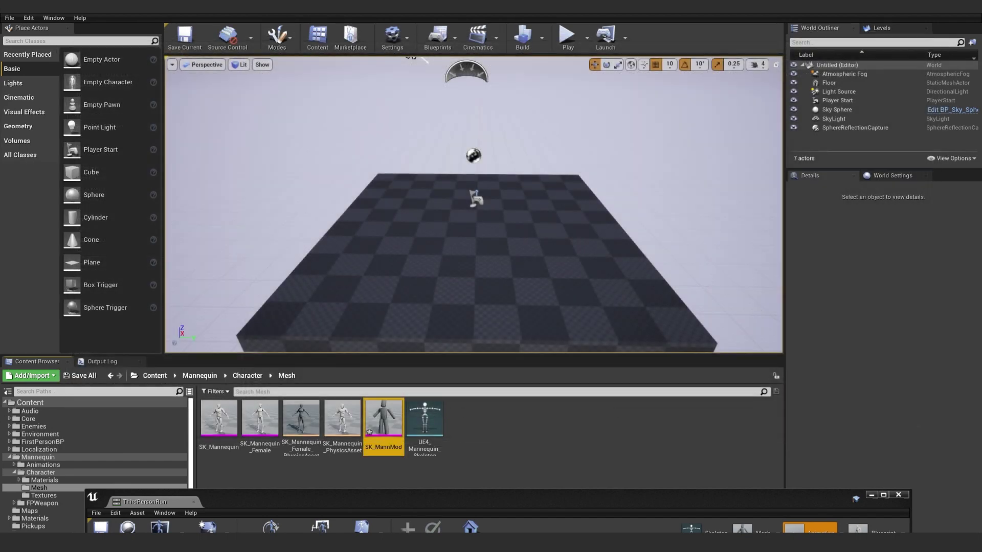
pyautogui.doubleClick(383, 418)
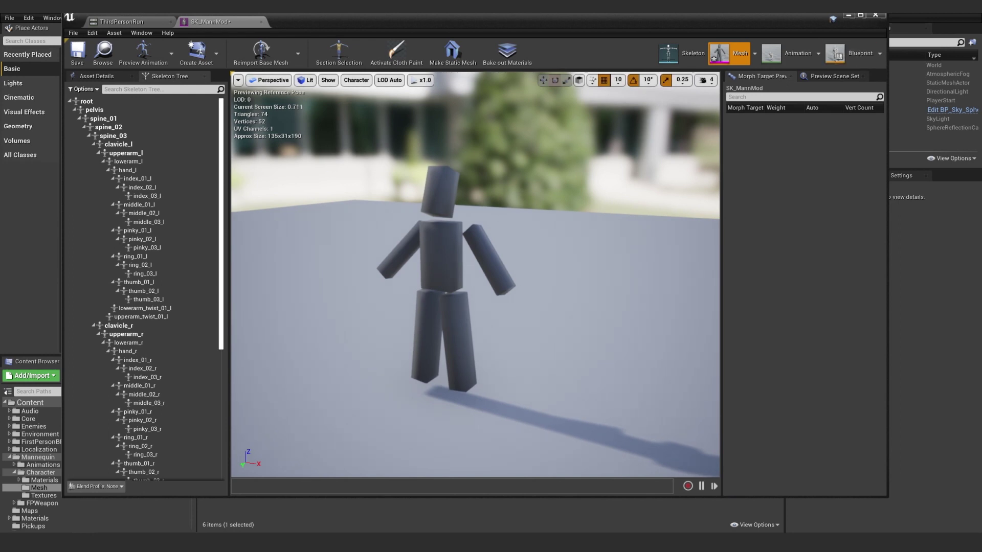
pyautogui.click(139, 204)
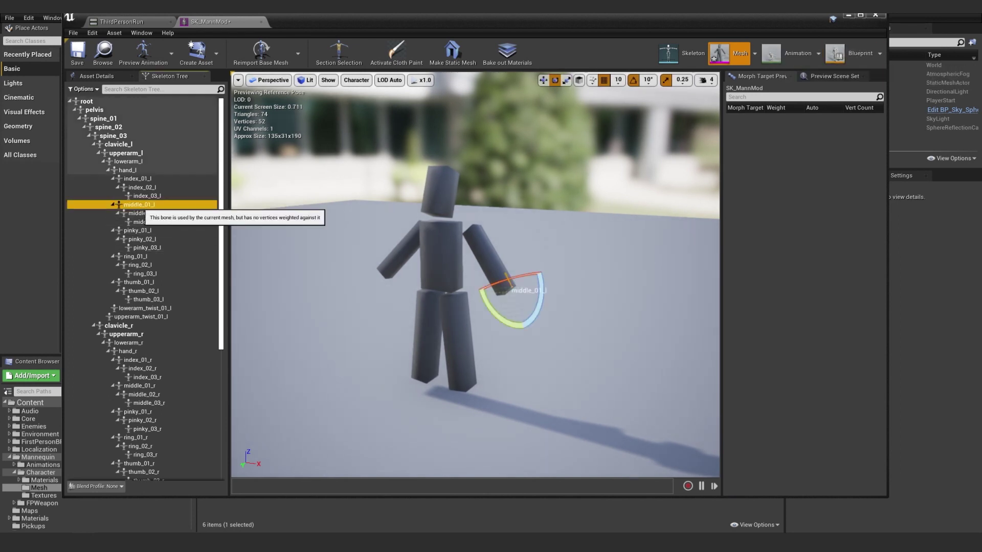
pyautogui.click(142, 238)
pyautogui.click(139, 265)
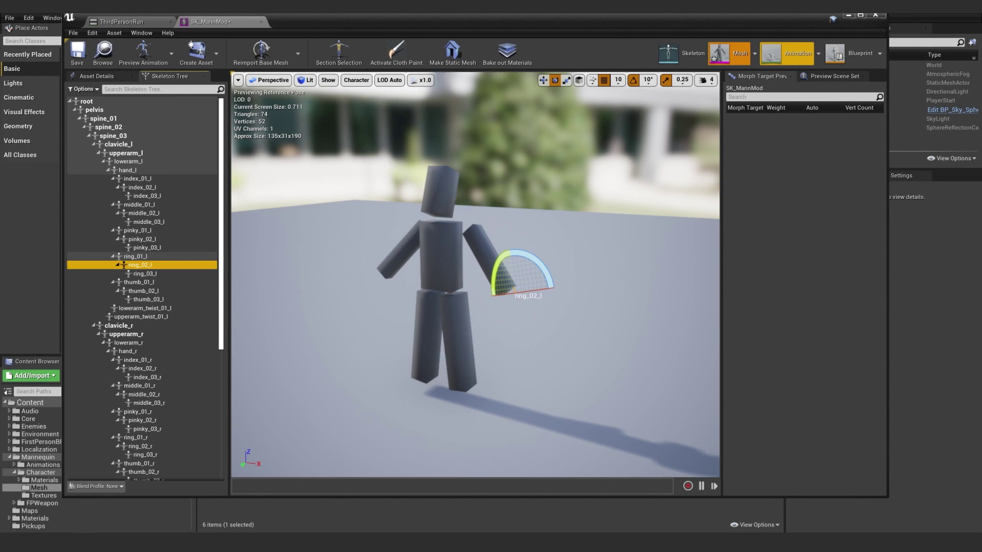
# Set the ThirdPersonRun animation's preview mesh to SK_MannMod.
pyautogui.click(122, 22)
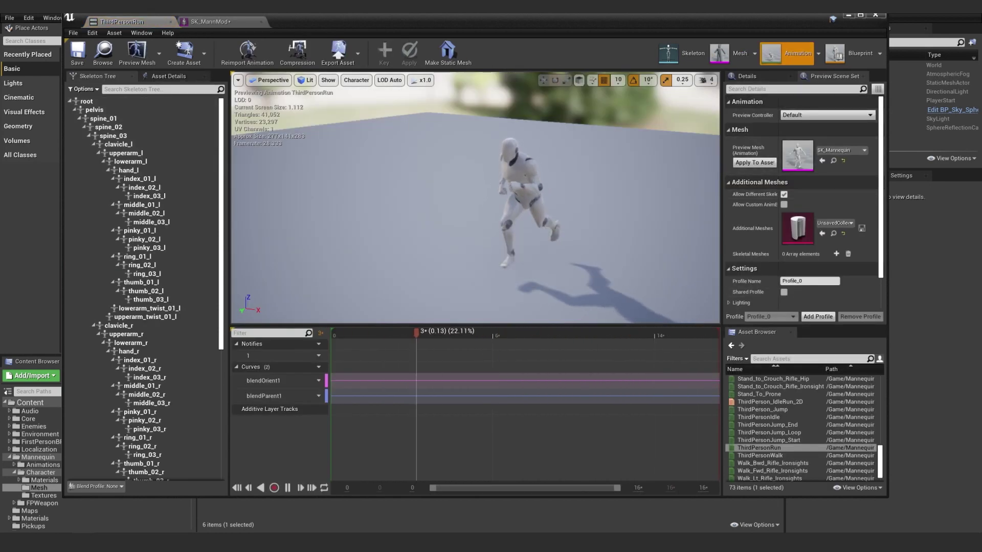
pyautogui.scroll(1, 777, 455)
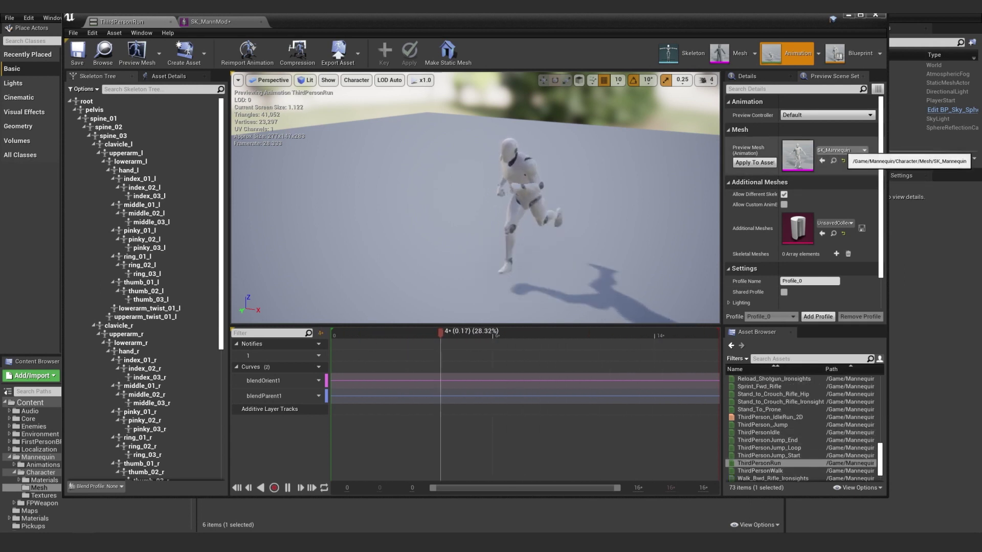
pyautogui.click(841, 150)
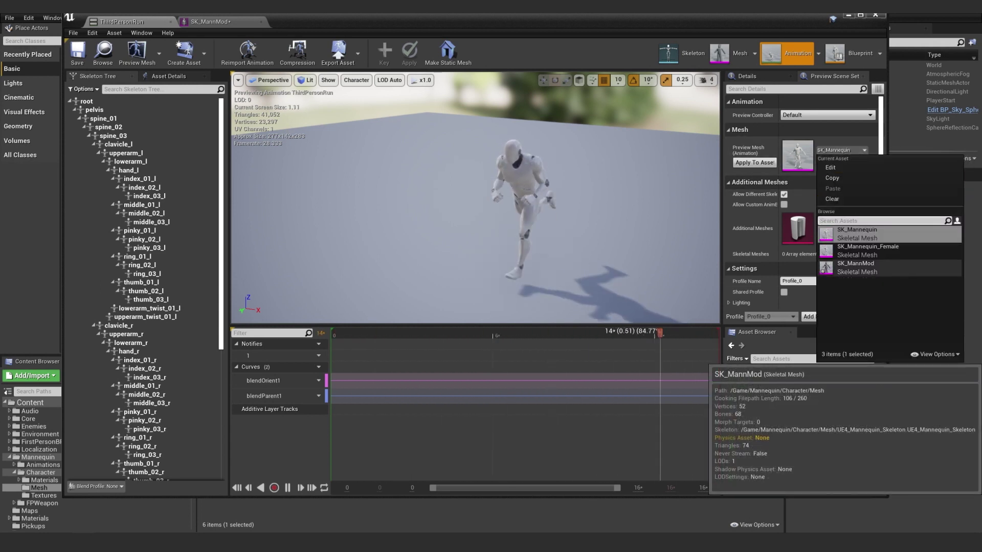
pyautogui.click(864, 267)
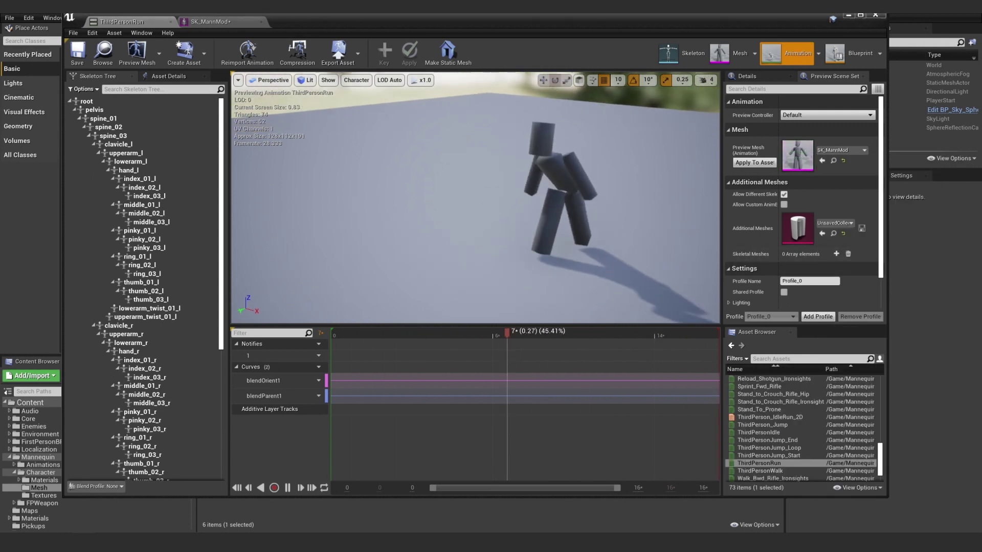